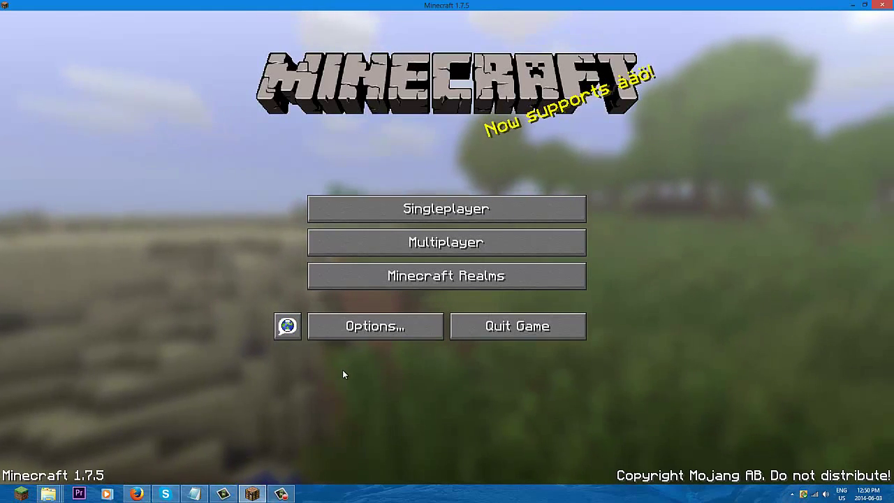
Load the most recent singleplayer New World, the one in Creative Mode with cheats.
{"action": "left_click", "coordinate": [440, 215]}
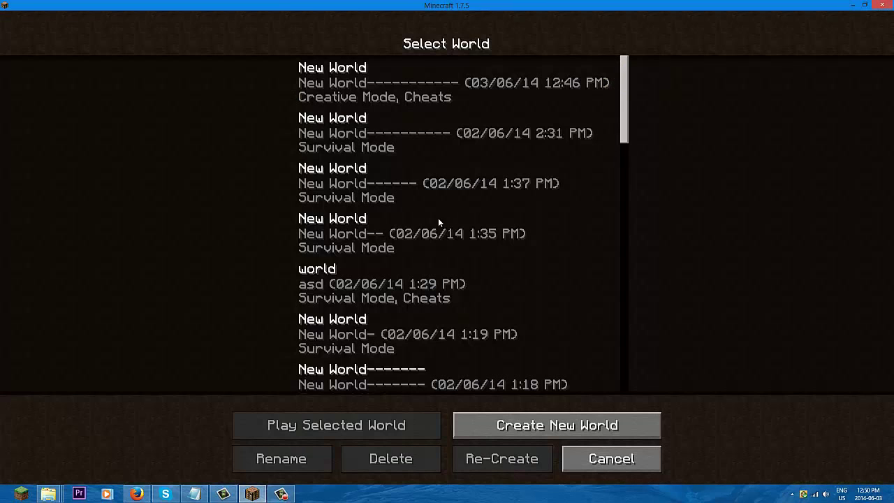
{"action": "left_click", "coordinate": [411, 89]}
{"action": "left_click", "coordinate": [317, 427]}
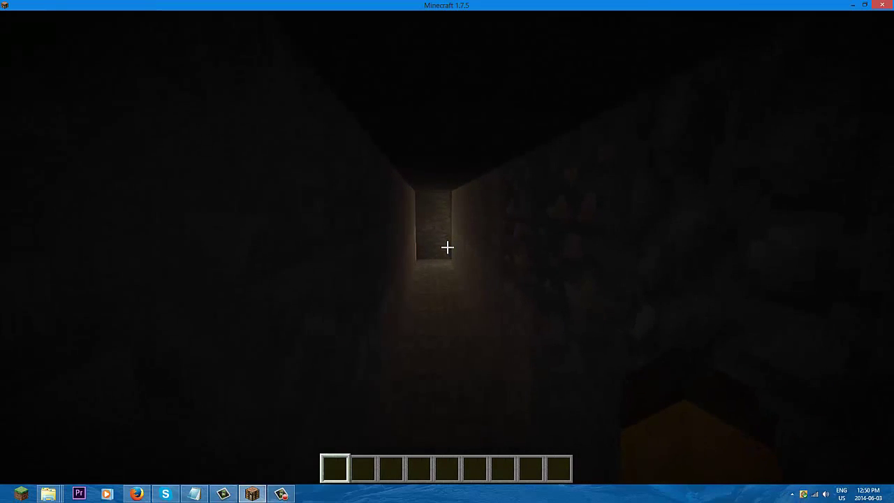
Set the brightness to Moody in the video settings and return to the world.
{"action": "key", "text": "Escape"}
{"action": "left_click", "coordinate": [399, 254]}
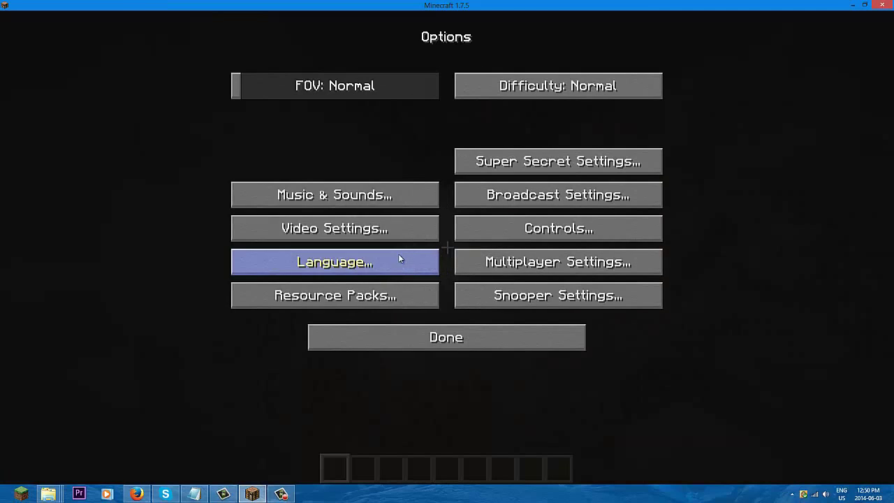
{"action": "left_click", "coordinate": [364, 231]}
{"action": "key", "text": "Escape"}
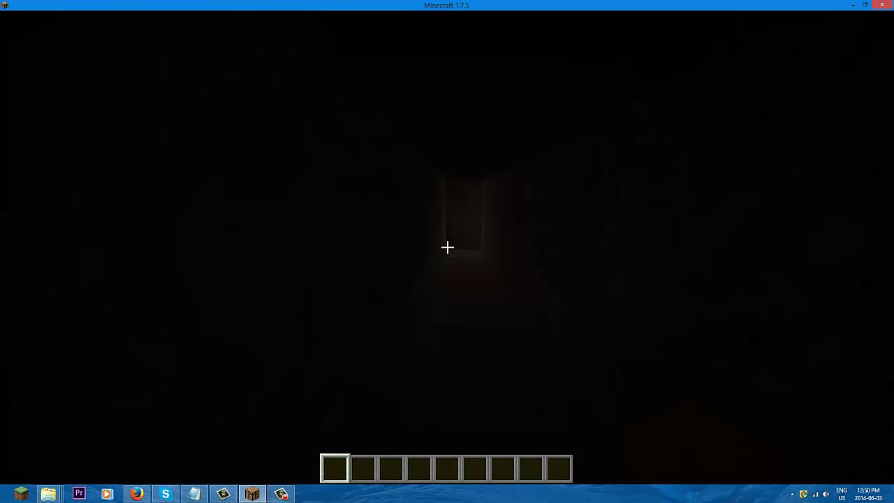
Walk along the dark tunnel and dig forward through the blocks ahead.
{"action": "key", "text": "w"}
{"action": "left_click", "coordinate": [447, 248]}
{"action": "key", "text": "w"}
{"action": "left_click", "coordinate": [447, 247]}
{"action": "left_click", "coordinate": [447, 247]}
{"action": "left_click", "coordinate": [447, 247]}
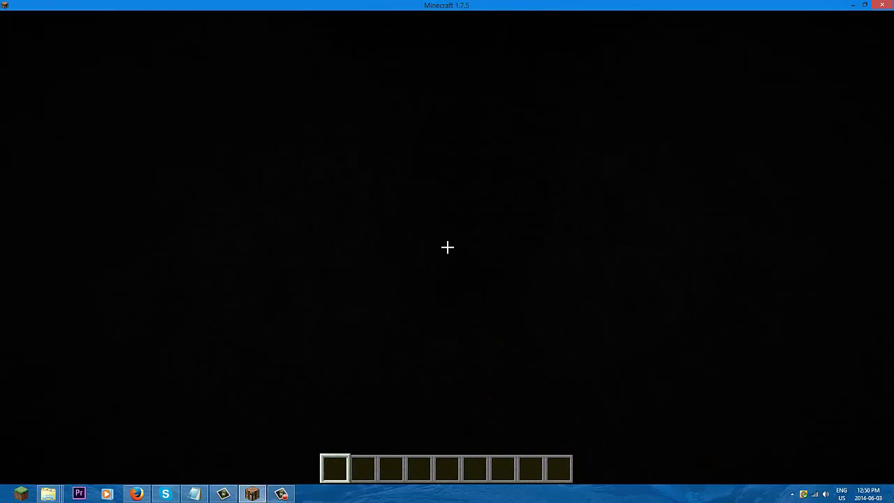
Raise the brightness in the video settings to its maximum and return to the world.
{"action": "key", "text": "Escape"}
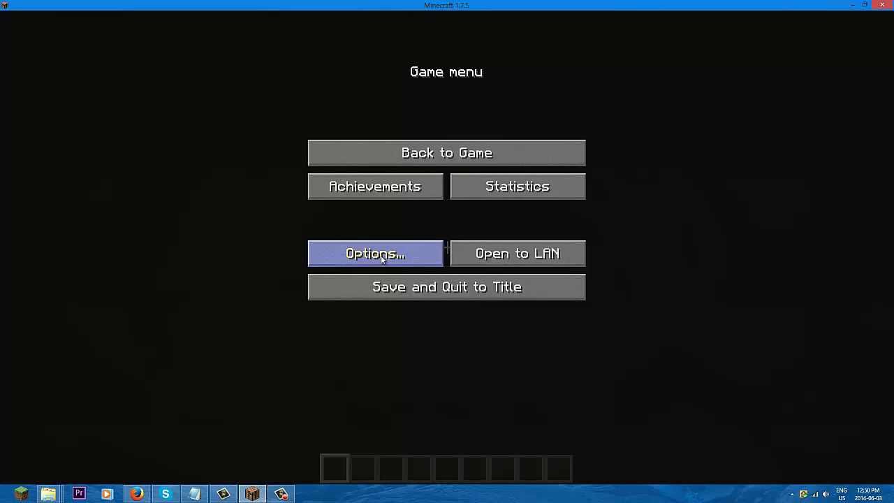
{"action": "left_click", "coordinate": [381, 254]}
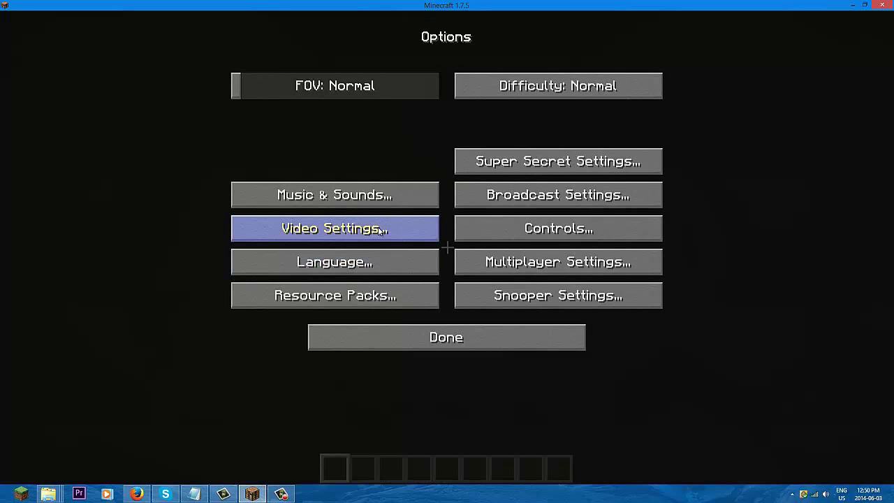
{"action": "left_click", "coordinate": [378, 231]}
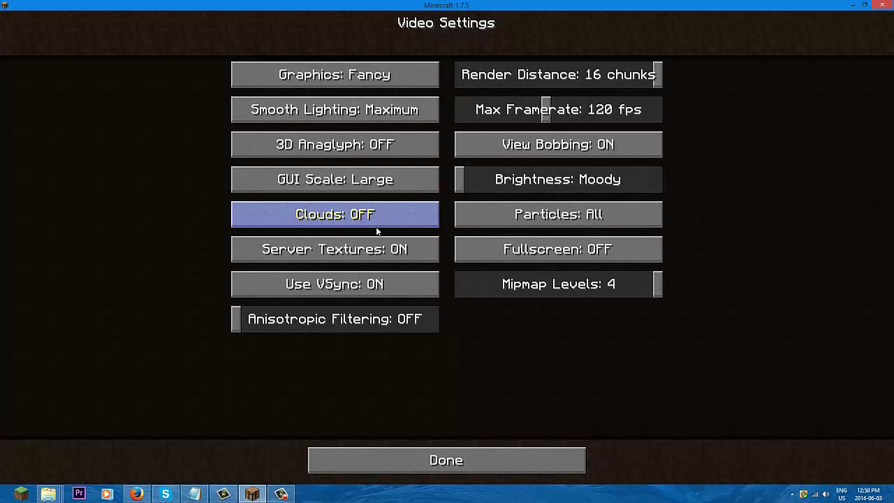
{"action": "left_click_drag", "start_coordinate": [497, 188], "coordinate": [661, 185]}
{"action": "key", "text": "Escape"}
Break through the blocks ahead and move past the lava into the long tunnel.
{"action": "left_click", "coordinate": [448, 247]}
{"action": "left_click", "coordinate": [448, 247]}
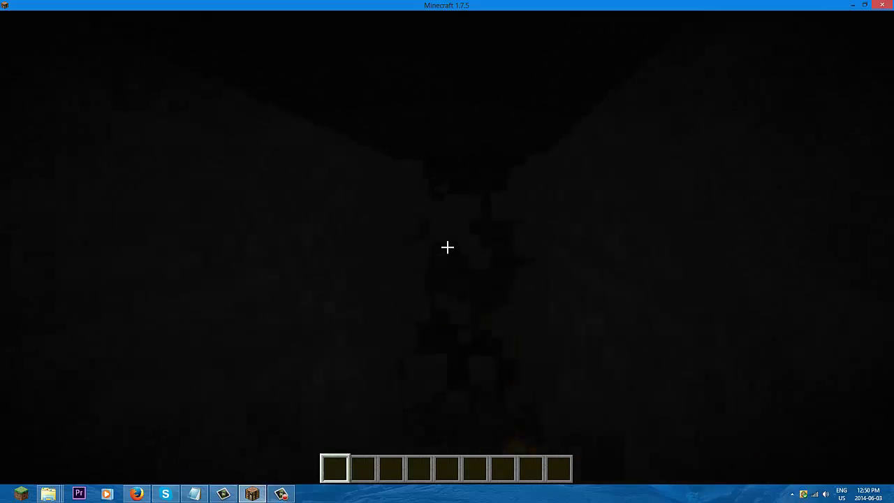
{"action": "left_click", "coordinate": [448, 247]}
{"action": "key", "text": "w"}
{"action": "left_click", "coordinate": [448, 247]}
{"action": "left_click", "coordinate": [448, 247]}
{"action": "key", "text": "w"}
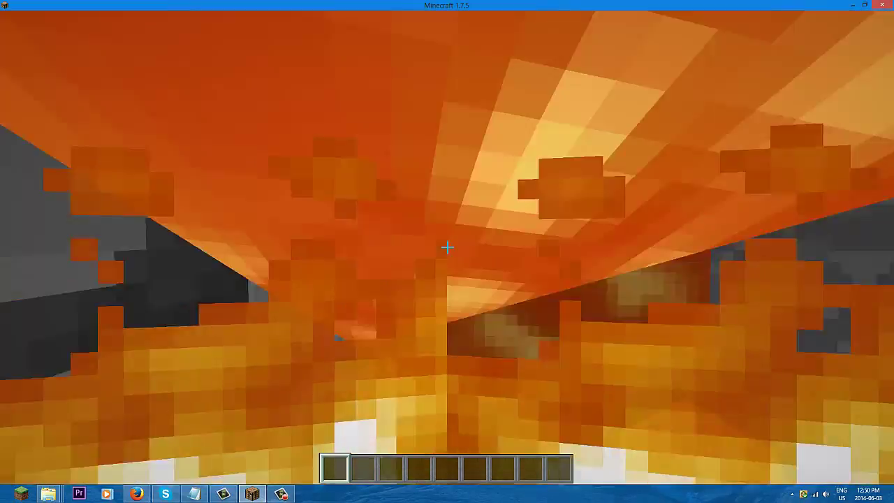
{"action": "key", "text": "w"}
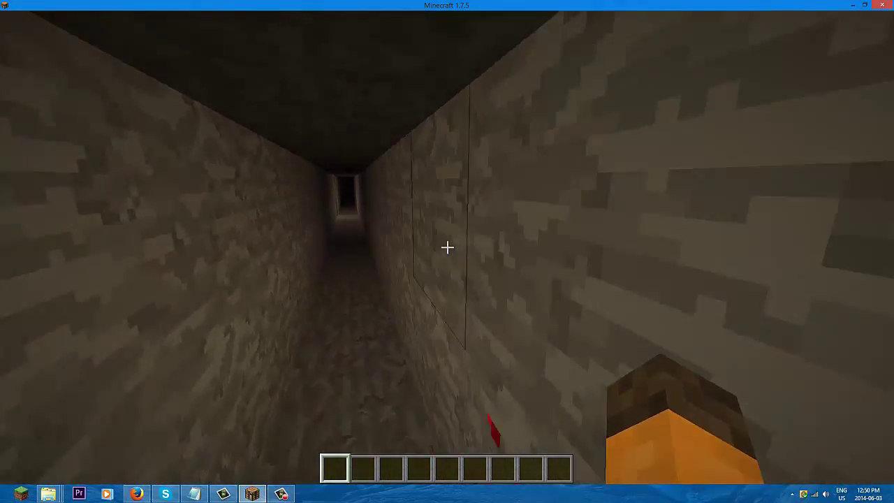
Dig a side passage into the long tunnel's wall, advancing as the blocks break.
{"action": "left_click", "coordinate": [448, 247]}
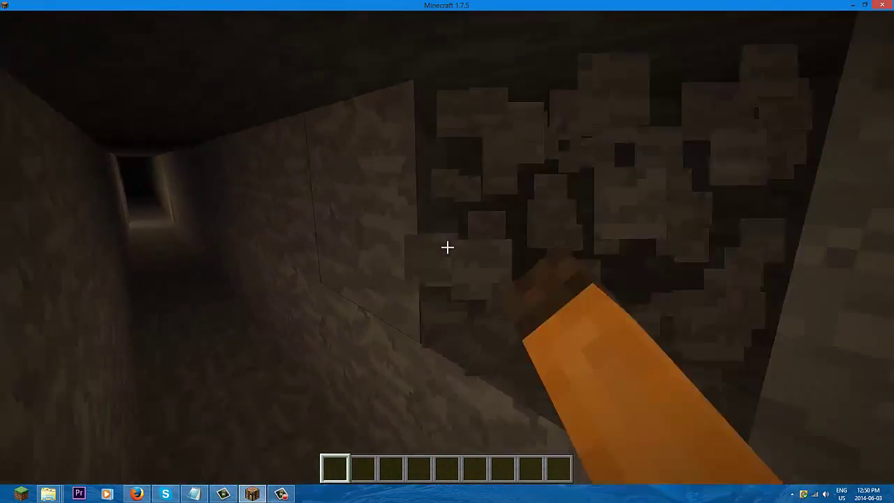
{"action": "key", "text": "w"}
{"action": "left_click", "coordinate": [447, 247]}
{"action": "left_click", "coordinate": [448, 247]}
{"action": "left_click", "coordinate": [448, 248]}
{"action": "key", "text": "w"}
{"action": "left_click", "coordinate": [448, 248]}
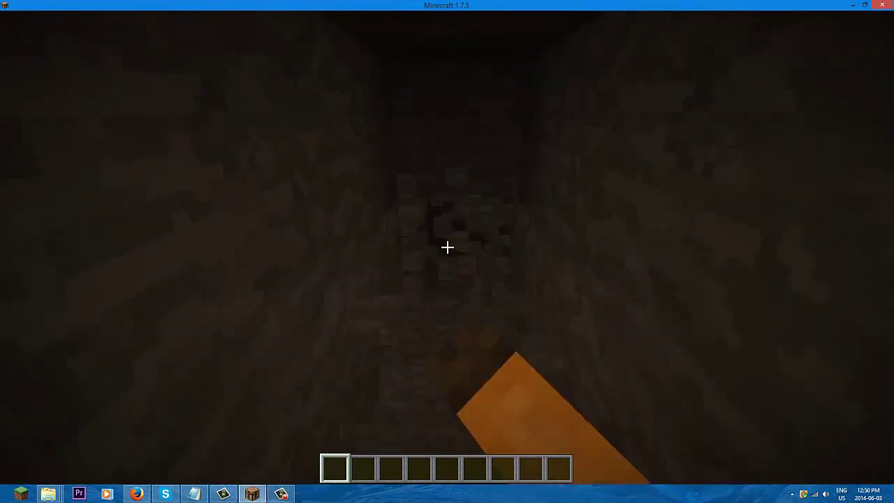
{"action": "left_click", "coordinate": [448, 247]}
{"action": "left_click", "coordinate": [448, 247]}
{"action": "left_click", "coordinate": [448, 247]}
{"action": "left_click", "coordinate": [447, 247]}
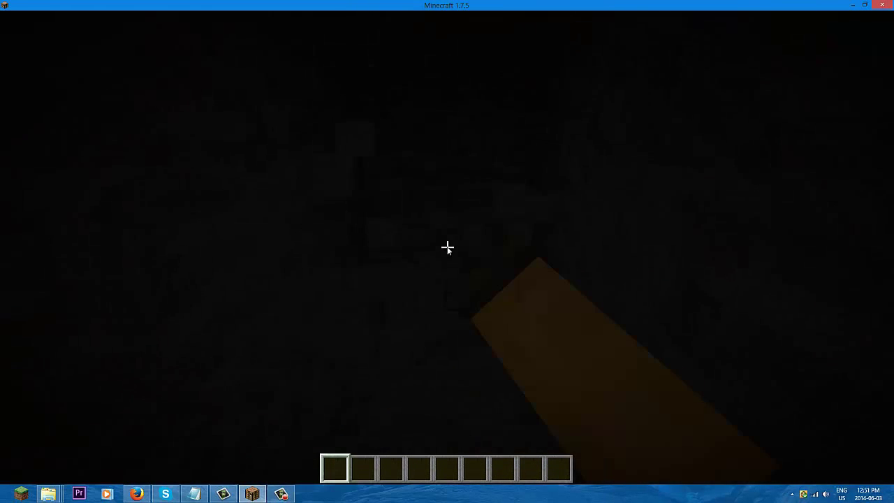
Lower the video brightness back to Moody and return to the side passage.
{"action": "key", "text": "Escape"}
{"action": "left_click", "coordinate": [389, 257]}
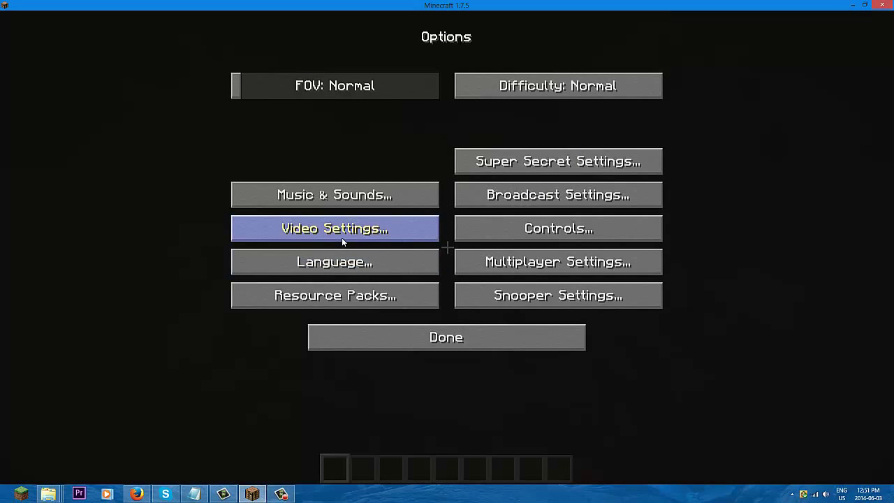
{"action": "left_click", "coordinate": [342, 238]}
{"action": "left_click_drag", "start_coordinate": [585, 183], "coordinate": [433, 179]}
{"action": "key", "text": "Escape"}
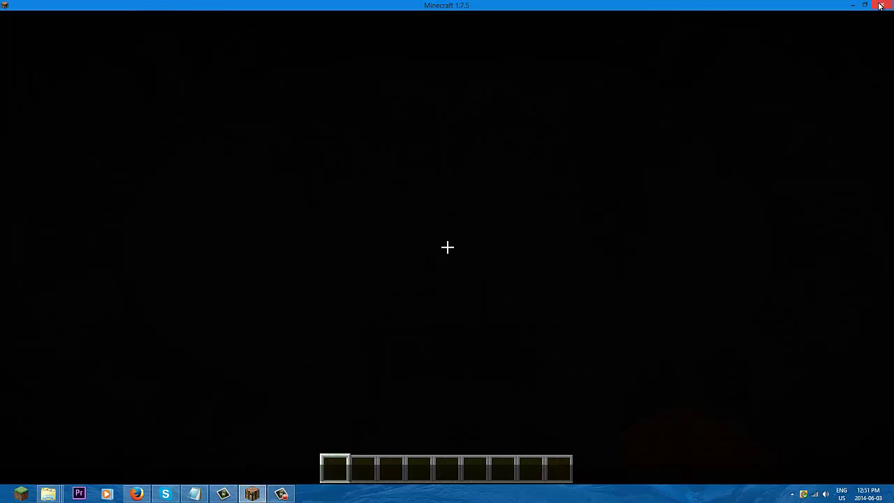
Save the world, return to the title screen and quit the game.
{"action": "key", "text": "Escape"}
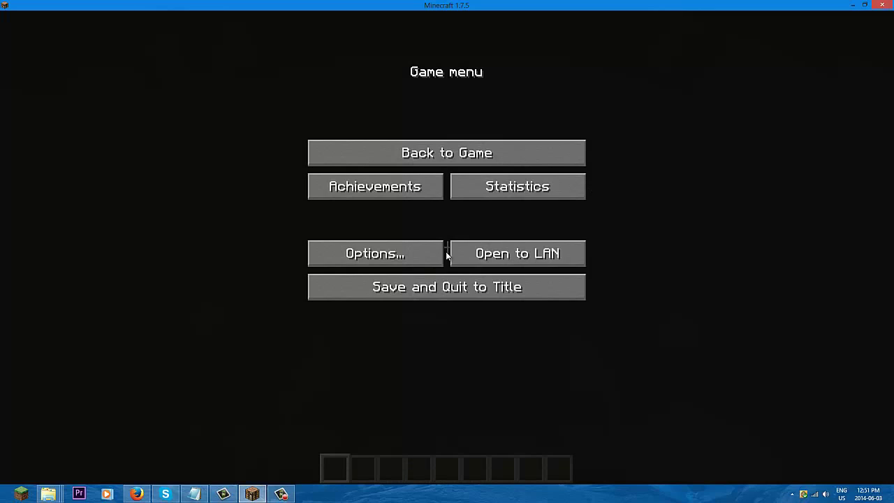
{"action": "left_click", "coordinate": [441, 284]}
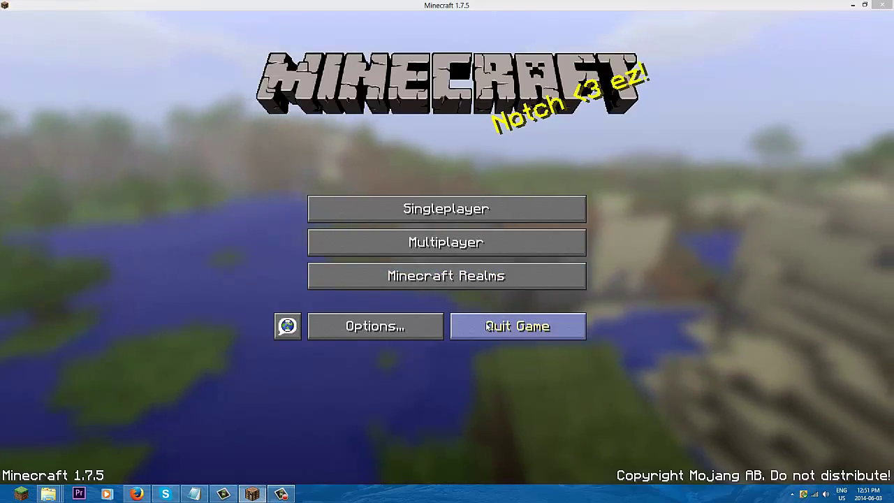
{"action": "left_click", "coordinate": [487, 326]}
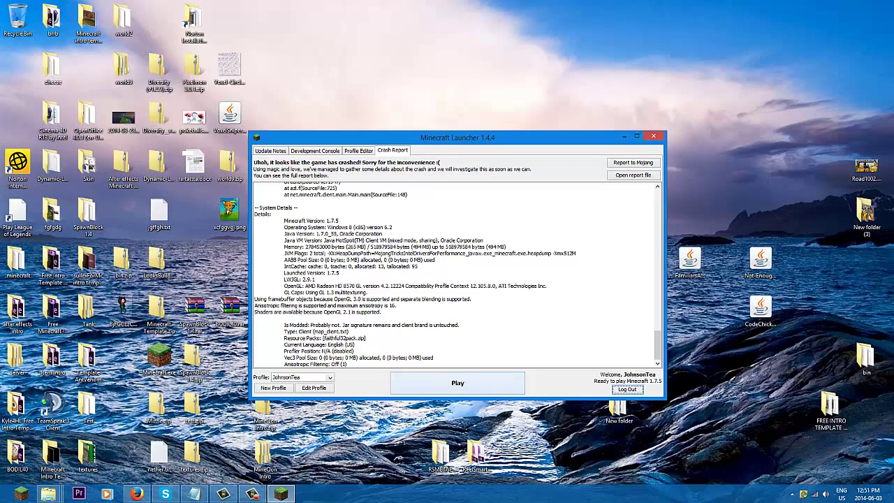
Open the Roaming folder by searching Windows for %appdata%, and close its window.
{"action": "mouse_move", "coordinate": [868, 162]}
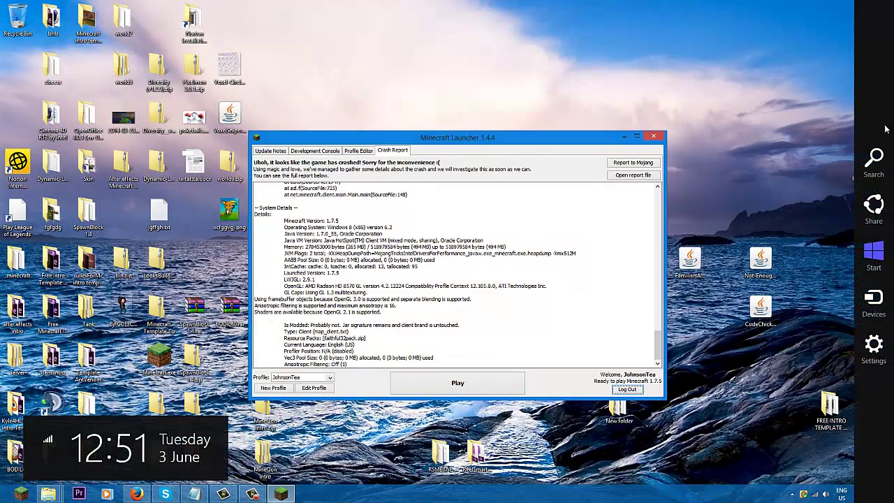
{"action": "left_click", "coordinate": [870, 161]}
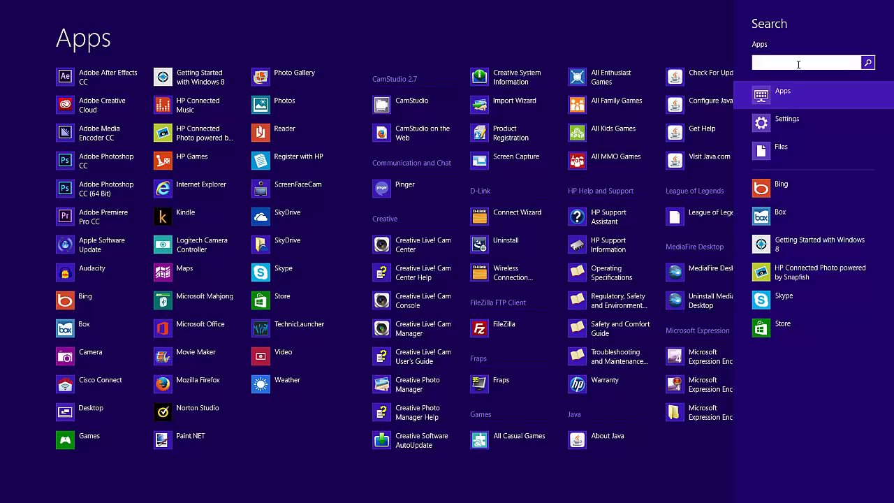
{"action": "type", "text": "%"}
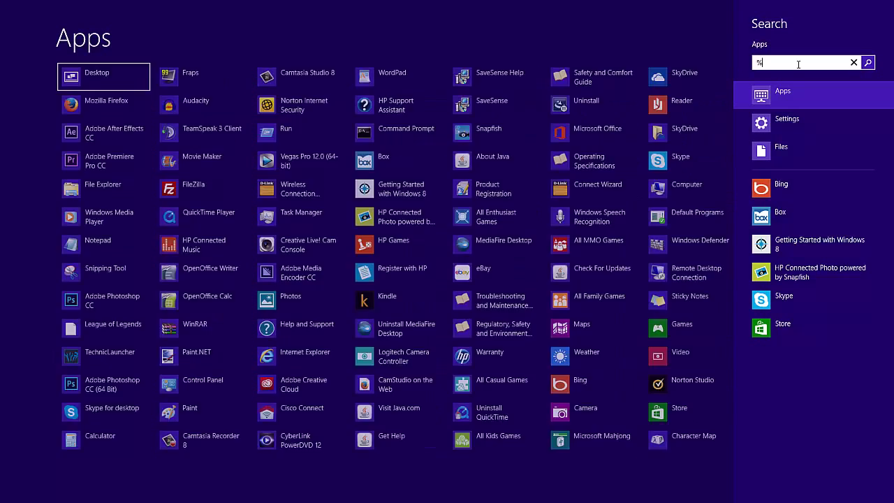
{"action": "type", "text": "appdata%"}
{"action": "key", "text": "Return"}
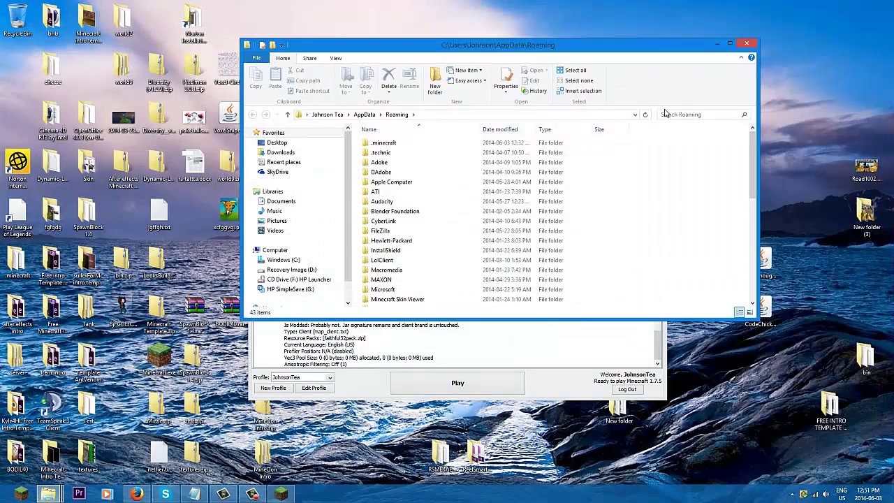
{"action": "left_click", "coordinate": [748, 44]}
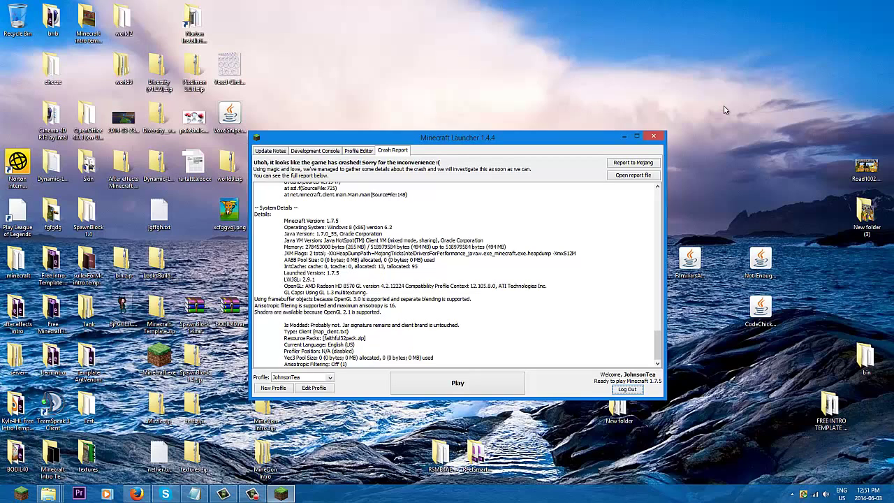
Open the Roaming folder by running %appdata% and enter its .minecraft folder.
{"action": "key", "text": "super+r"}
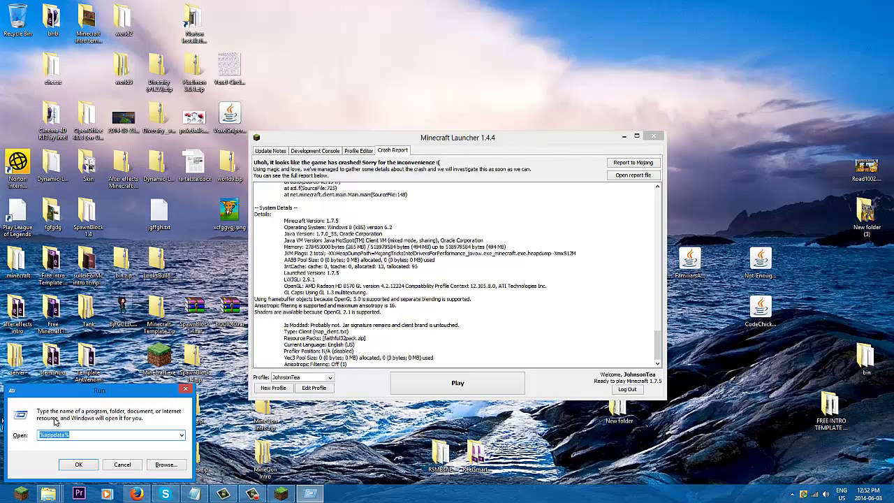
{"action": "left_click", "coordinate": [91, 464]}
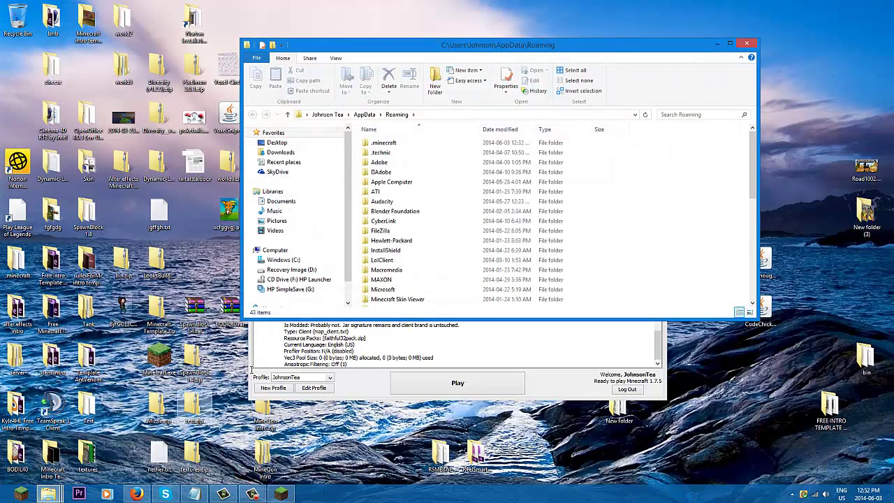
{"action": "double_click", "coordinate": [400, 149]}
Set gamma to 5.0 in the .minecraft folder's options.txt, then save and close the file.
{"action": "scroll", "coordinate": [538, 221], "scroll_direction": "down", "scroll_amount": 3}
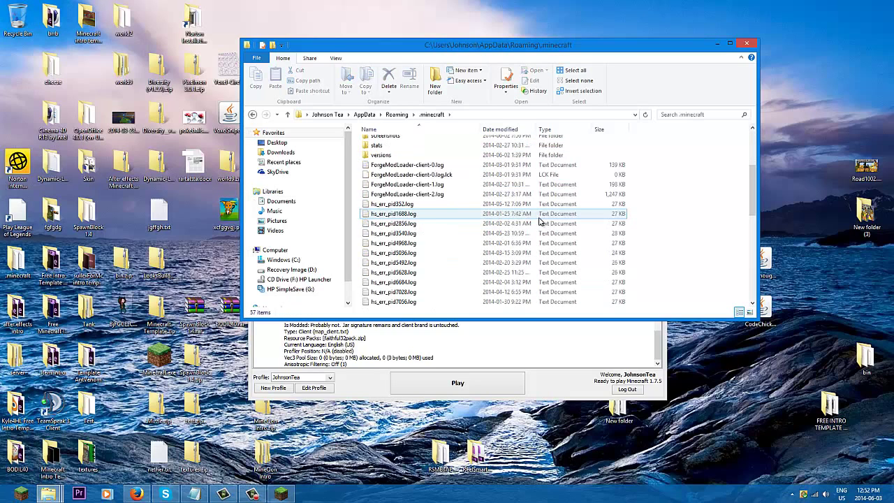
{"action": "scroll", "coordinate": [458, 204], "scroll_direction": "down", "scroll_amount": 3}
{"action": "scroll", "coordinate": [458, 204], "scroll_direction": "up", "scroll_amount": 3}
{"action": "scroll", "coordinate": [457, 206], "scroll_direction": "down", "scroll_amount": 3}
{"action": "scroll", "coordinate": [457, 204], "scroll_direction": "down", "scroll_amount": 6}
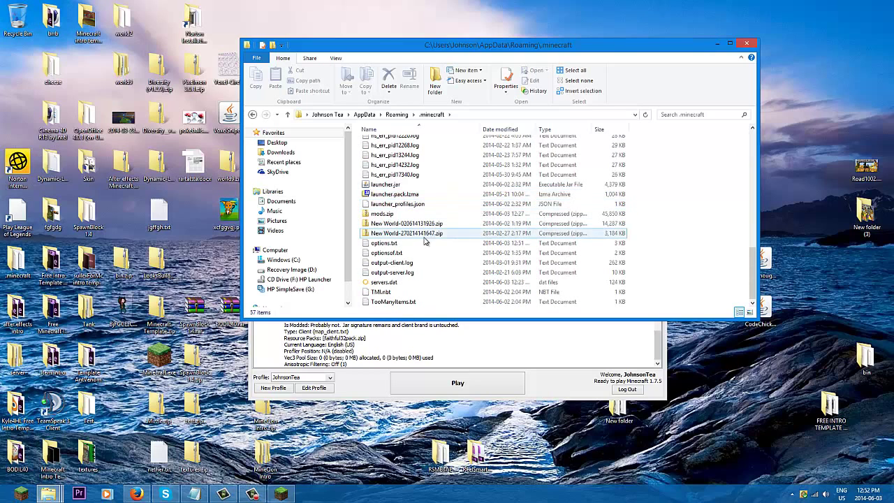
{"action": "double_click", "coordinate": [398, 244]}
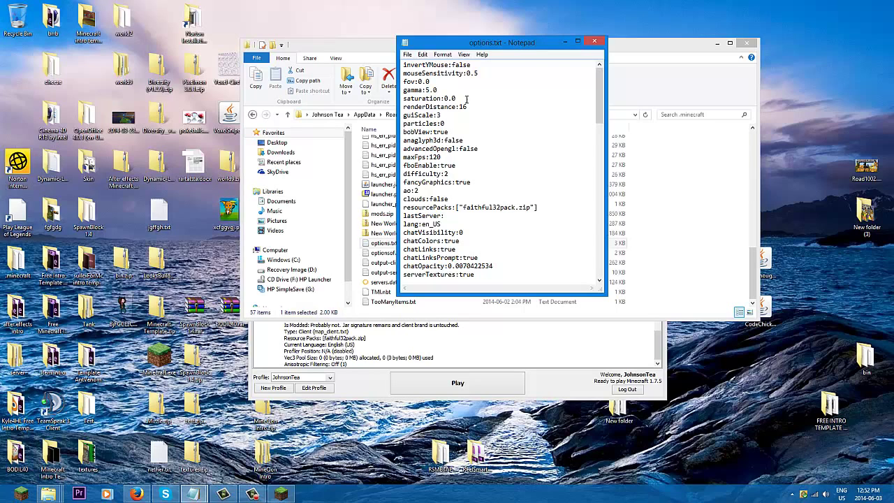
{"action": "left_click", "coordinate": [411, 56]}
{"action": "left_click", "coordinate": [423, 86]}
{"action": "left_click", "coordinate": [595, 41]}
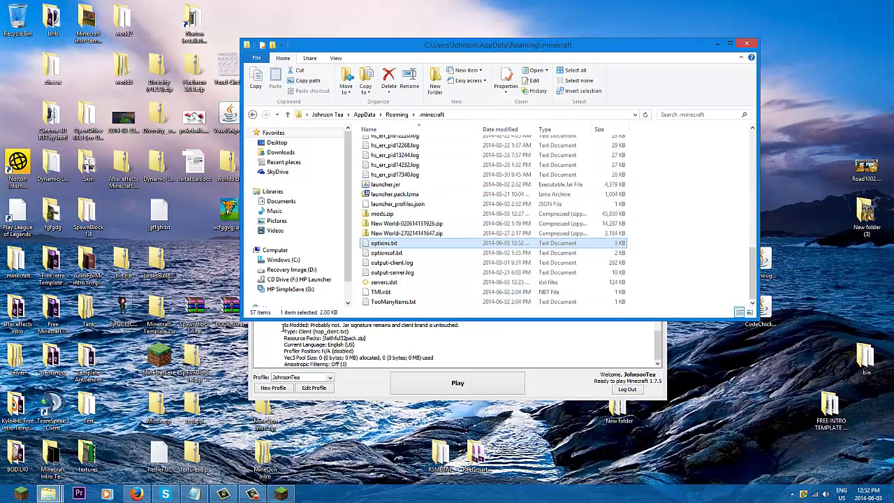
Launch Minecraft from the launcher with the existing profile and maximize the game window.
{"action": "left_click", "coordinate": [284, 496]}
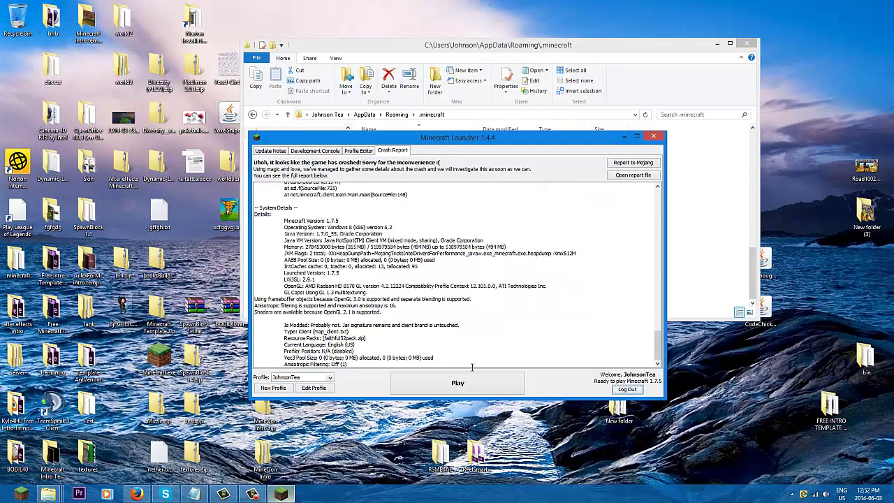
{"action": "left_click", "coordinate": [451, 392]}
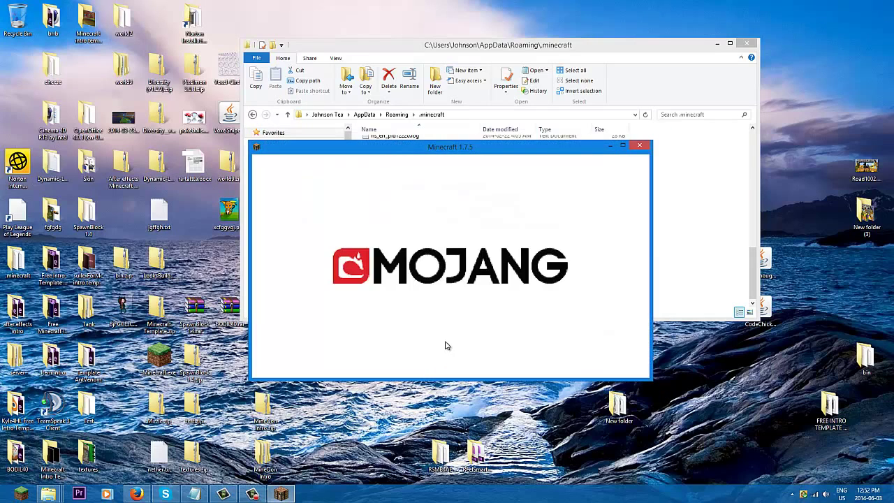
{"action": "left_click", "coordinate": [623, 146]}
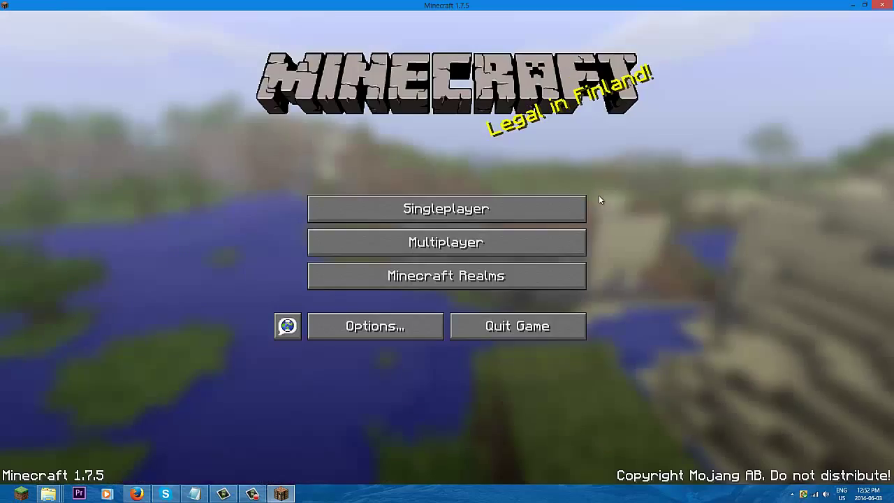
Load the Creative Mode New World at the head of the singleplayer world list.
{"action": "left_click", "coordinate": [498, 213]}
{"action": "left_click", "coordinate": [398, 89]}
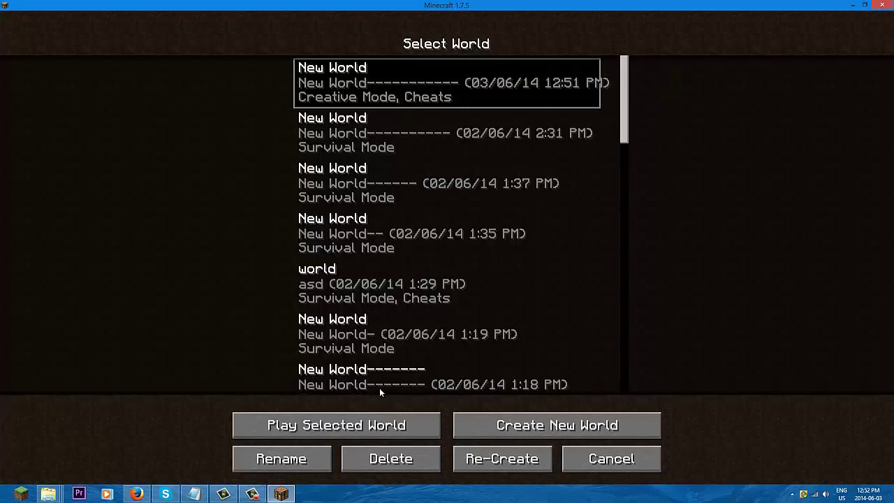
{"action": "left_click", "coordinate": [381, 427]}
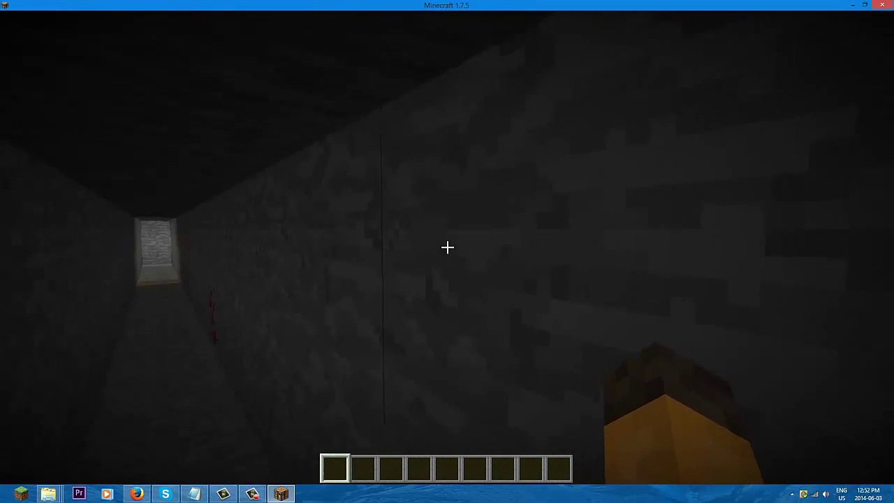
Walk along the dark stone tunnel and mine into the stone ahead to test the brightness.
{"action": "key", "text": "w"}
{"action": "key", "text": "w"}
{"action": "left_click", "coordinate": [447, 247]}
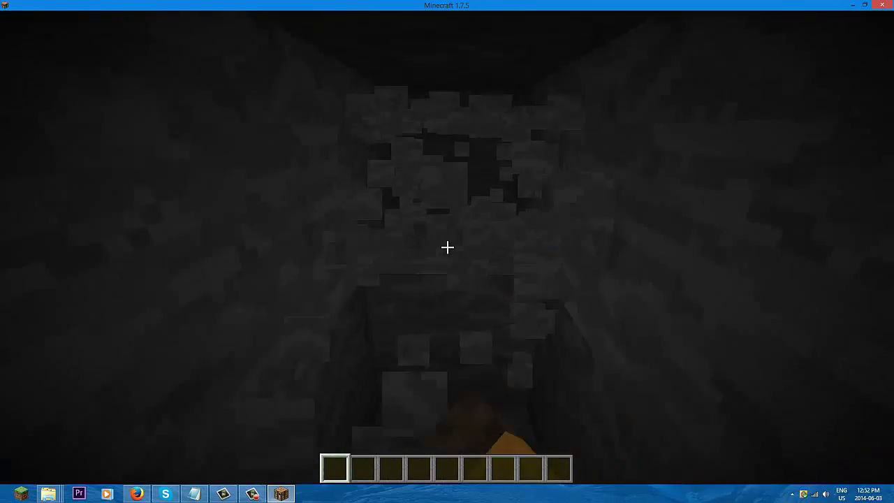
{"action": "left_click", "coordinate": [447, 247]}
Check the Brightness option in the Video Settings, then return to the world.
{"action": "key", "text": "Escape"}
{"action": "left_click", "coordinate": [385, 251]}
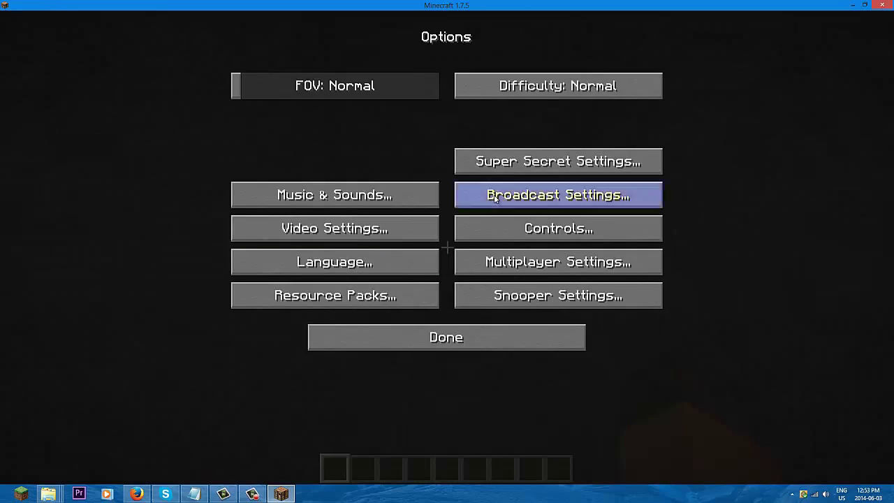
{"action": "left_click", "coordinate": [362, 235]}
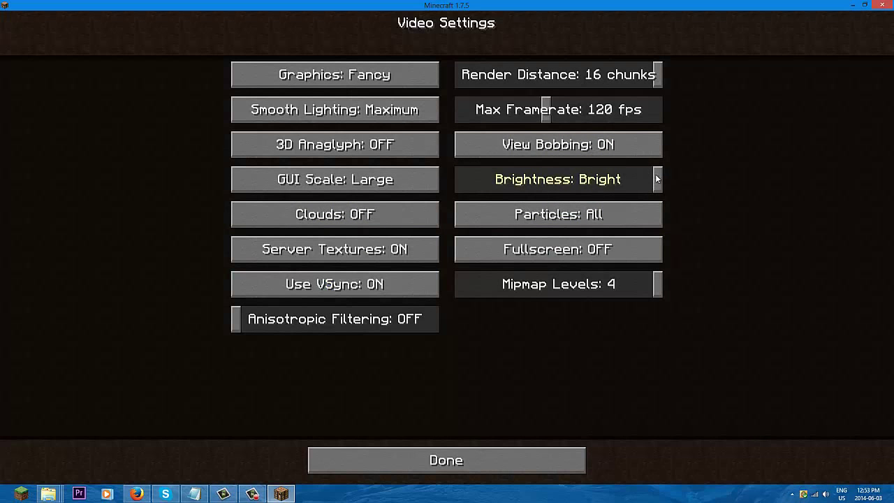
{"action": "key", "text": "Escape"}
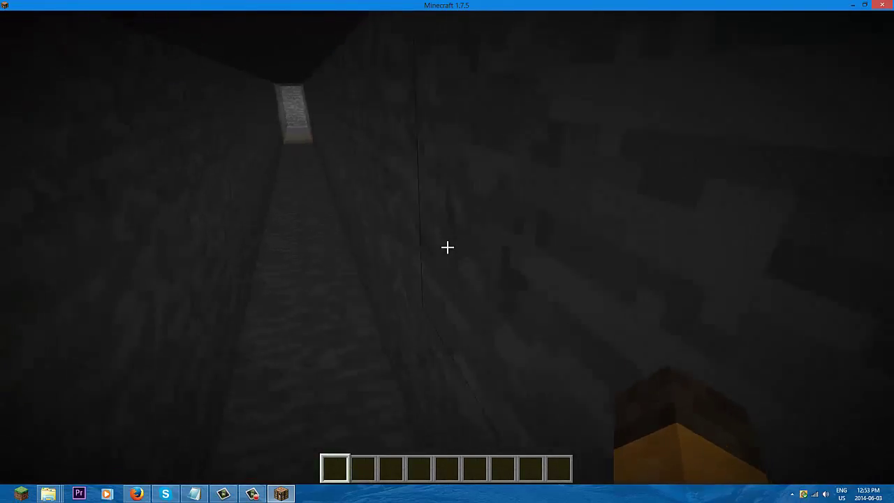
Walk through the tunnel past the redstone ore into its unlit section to judge the brightness.
{"action": "key", "text": "w"}
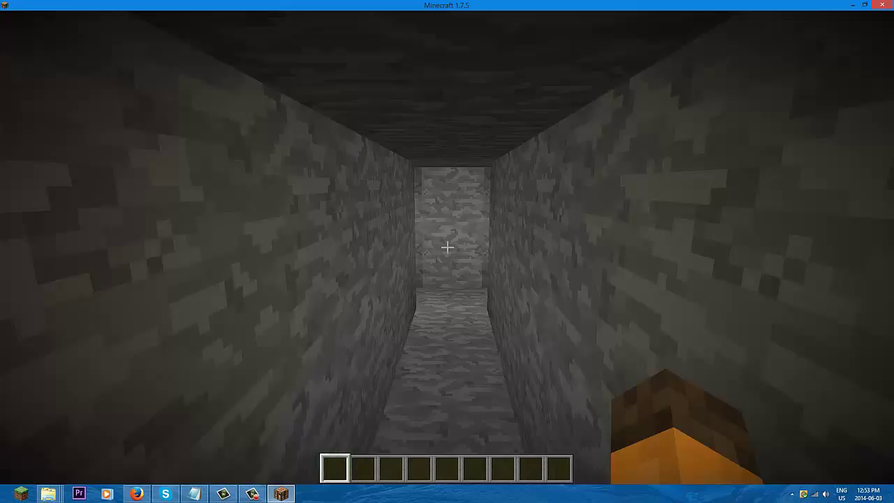
{"action": "left_click", "coordinate": [447, 248]}
{"action": "left_click", "coordinate": [447, 247]}
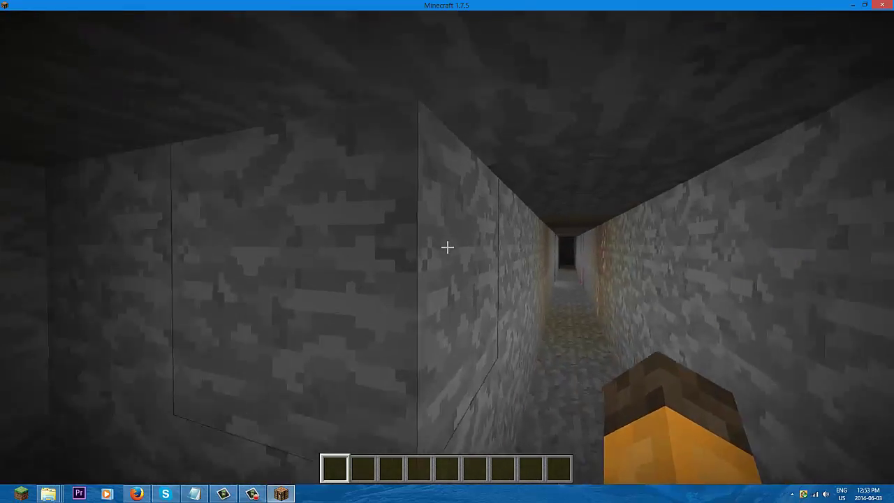
{"action": "key", "text": "w"}
{"action": "key", "text": "w"}
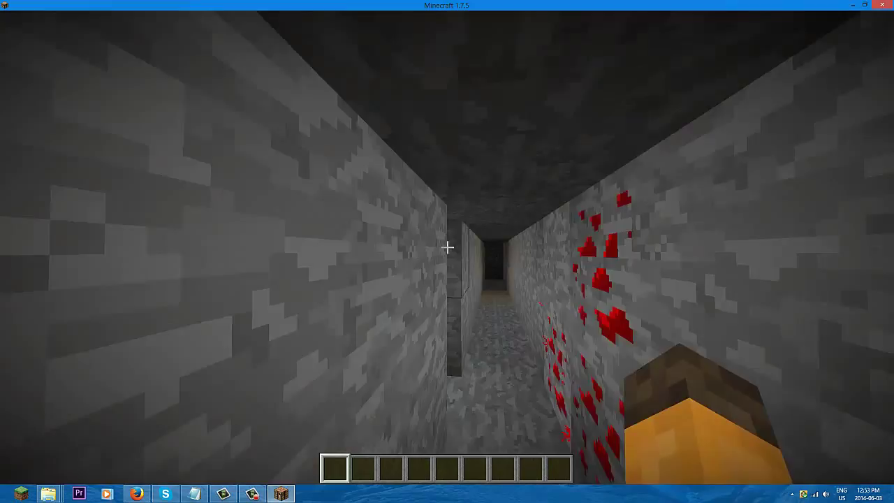
{"action": "key", "text": "w"}
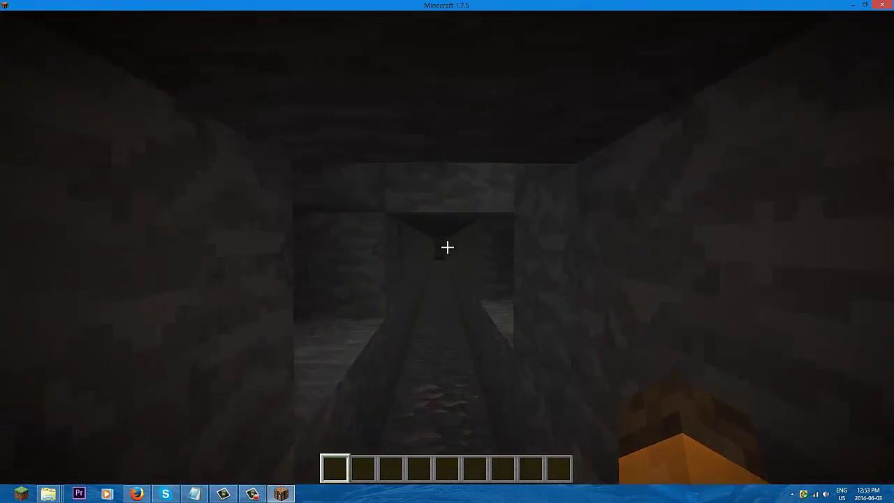
{"action": "key", "text": "w"}
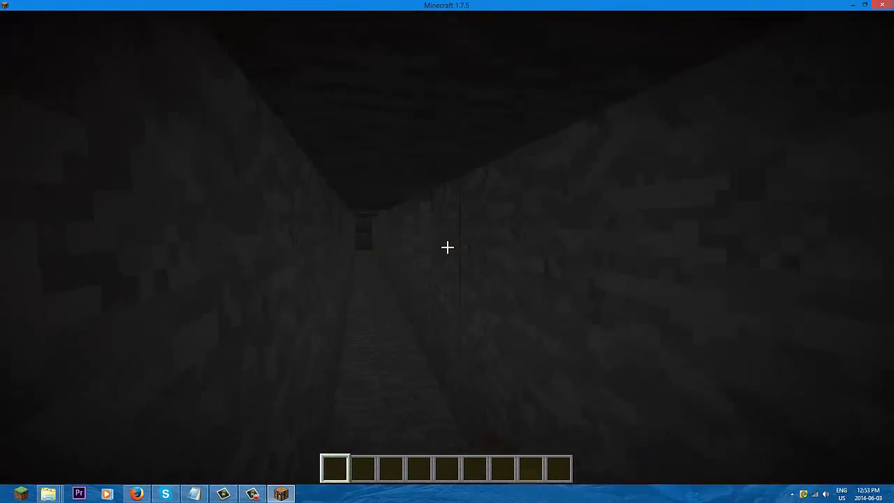
Mine a passage through the stone in the unlit part of the tunnel.
{"action": "left_click", "coordinate": [447, 246]}
{"action": "left_click", "coordinate": [447, 247]}
{"action": "key", "text": "w"}
{"action": "left_click", "coordinate": [447, 247]}
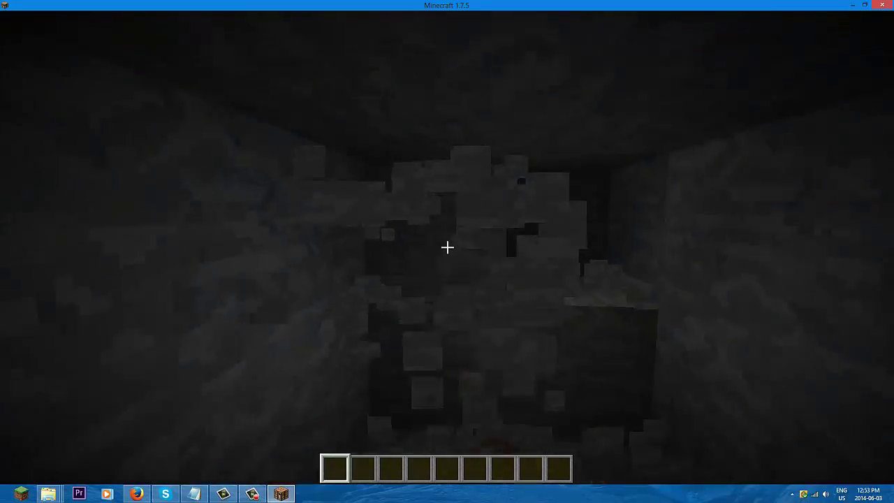
{"action": "left_click", "coordinate": [447, 247]}
{"action": "left_click", "coordinate": [447, 247]}
{"action": "left_click", "coordinate": [447, 246]}
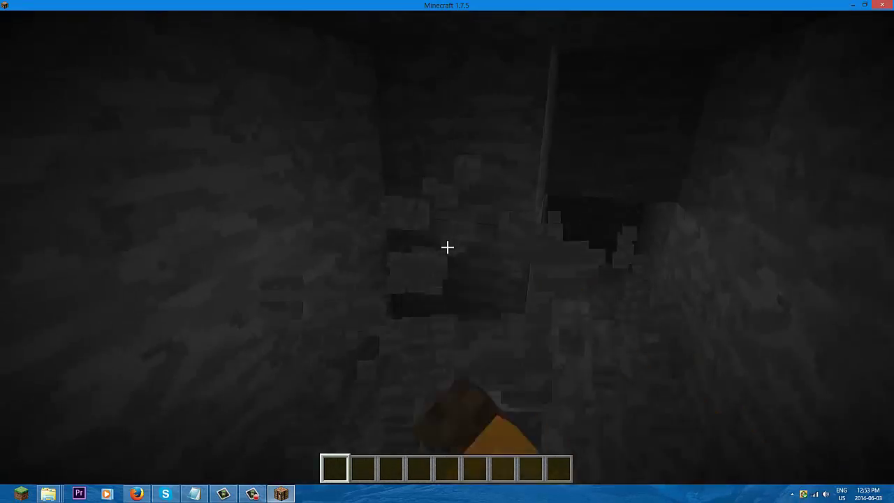
{"action": "left_click", "coordinate": [447, 247]}
{"action": "left_click", "coordinate": [447, 247]}
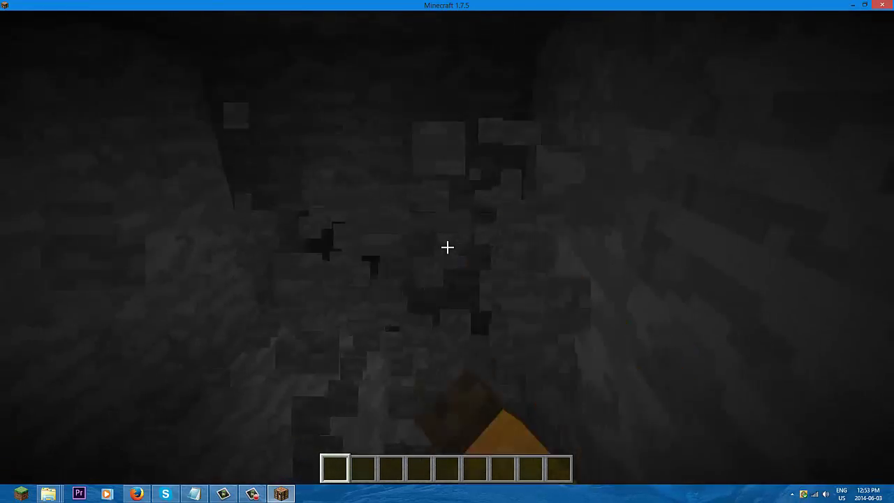
{"action": "left_click", "coordinate": [447, 246]}
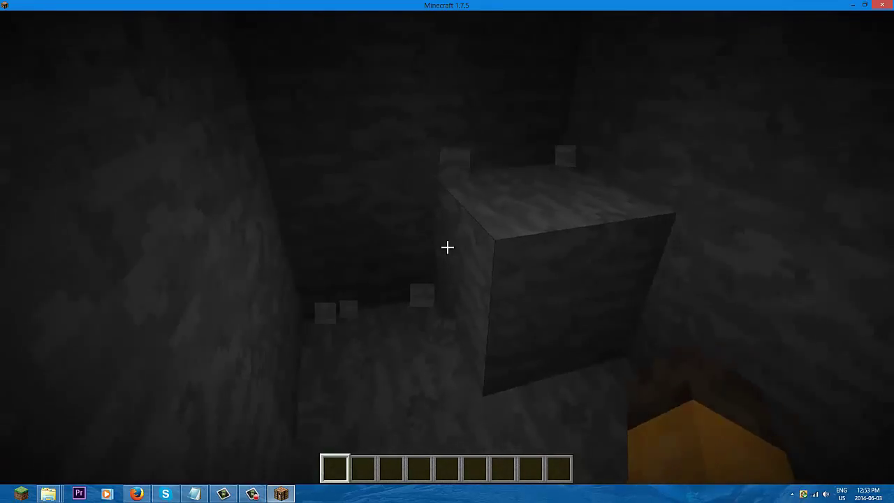
{"action": "left_click", "coordinate": [447, 246]}
{"action": "left_click", "coordinate": [447, 247]}
{"action": "left_click", "coordinate": [447, 247]}
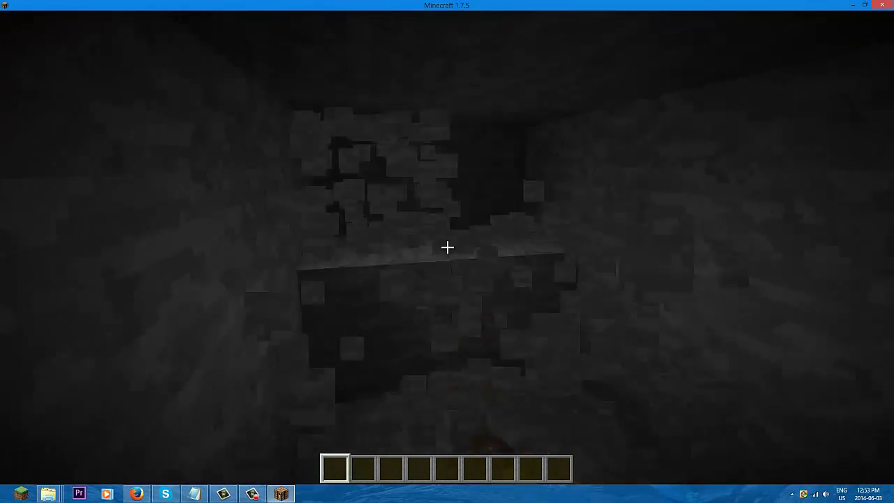
{"action": "left_click", "coordinate": [447, 247]}
{"action": "left_click", "coordinate": [447, 246]}
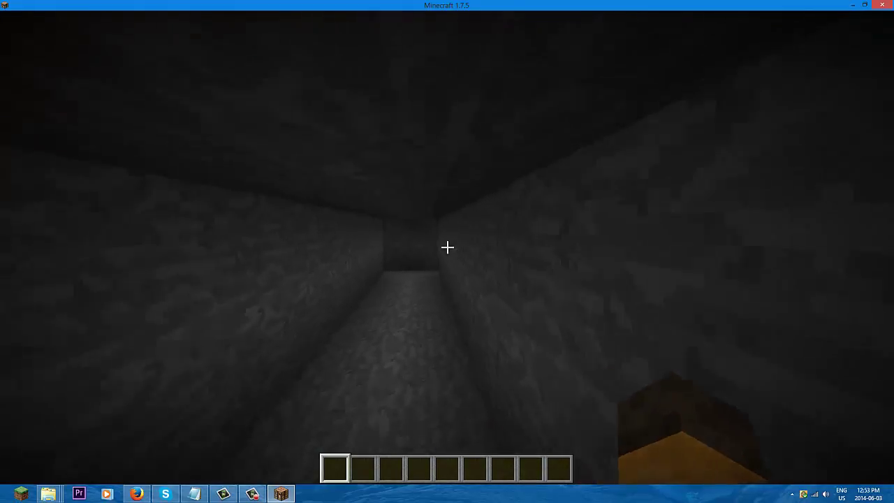
Walk along the side tunnel to its far end and break the stone blocks there.
{"action": "key", "text": "w"}
{"action": "key", "text": "w"}
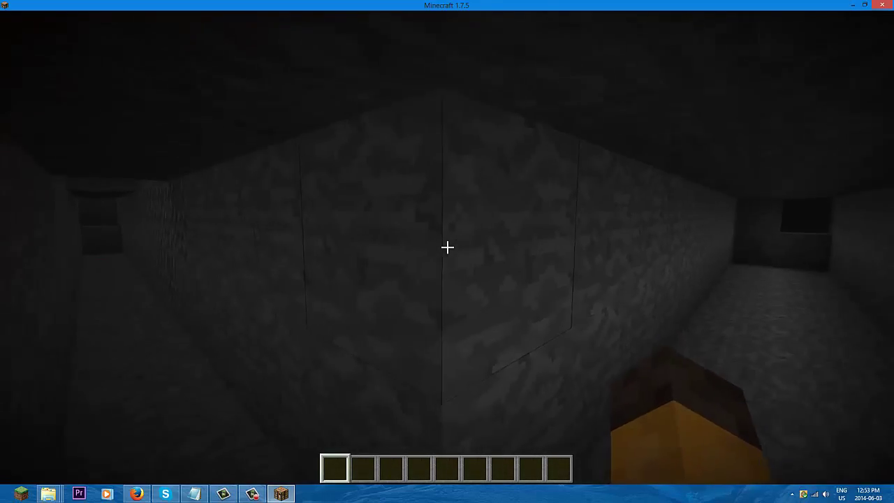
{"action": "key", "text": "w"}
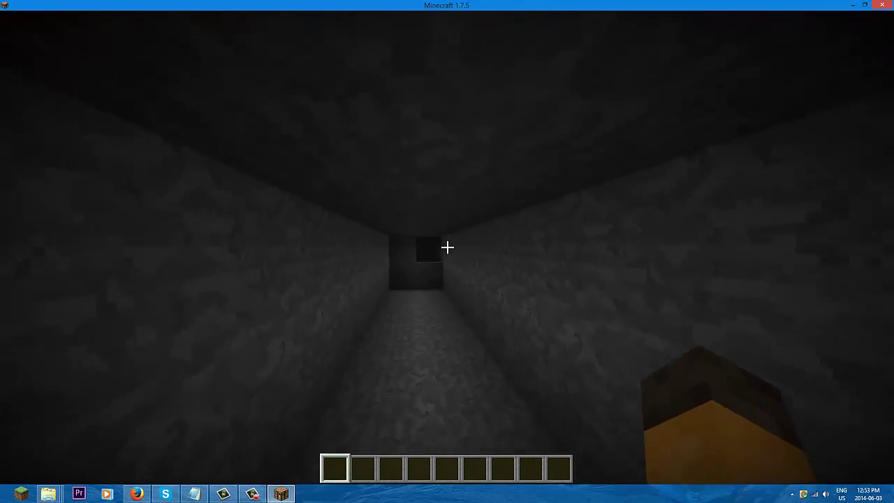
{"action": "key", "text": "w"}
{"action": "left_click", "coordinate": [448, 247]}
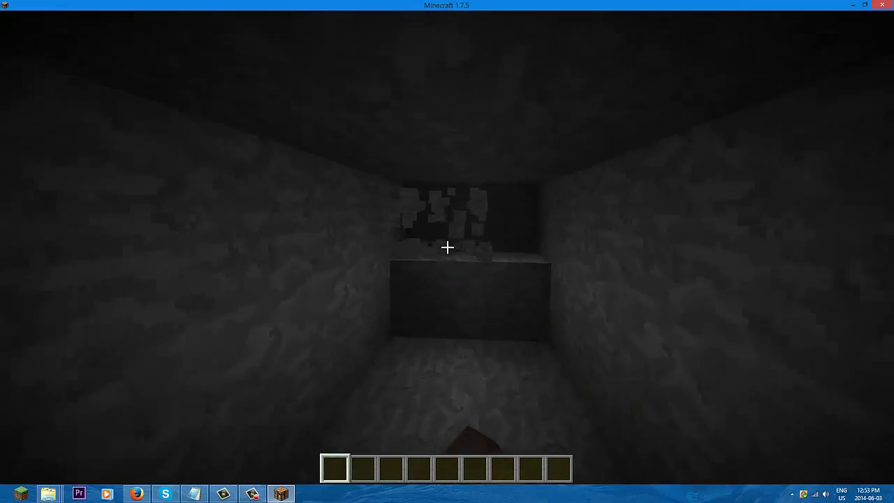
{"action": "left_click", "coordinate": [448, 248]}
{"action": "left_click", "coordinate": [447, 247]}
{"action": "key", "text": "w"}
{"action": "left_click", "coordinate": [447, 248]}
{"action": "left_click", "coordinate": [448, 247]}
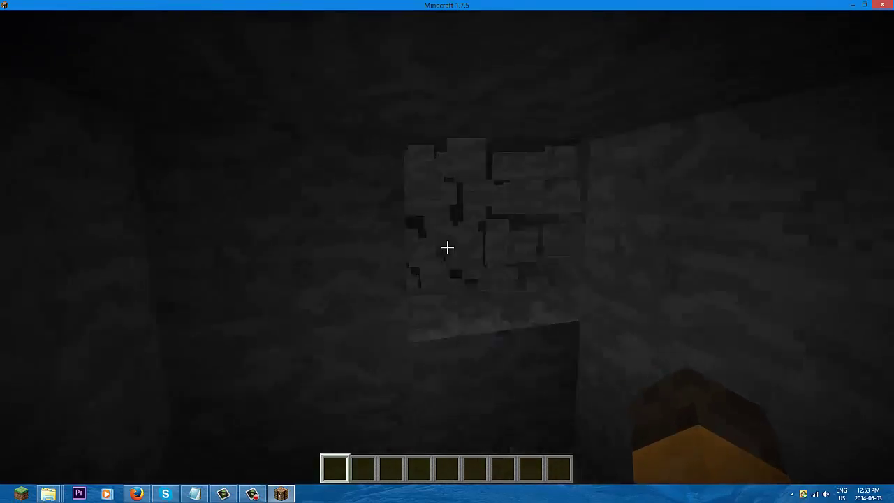
{"action": "left_click", "coordinate": [448, 247]}
{"action": "left_click", "coordinate": [447, 248]}
{"action": "left_click", "coordinate": [447, 247]}
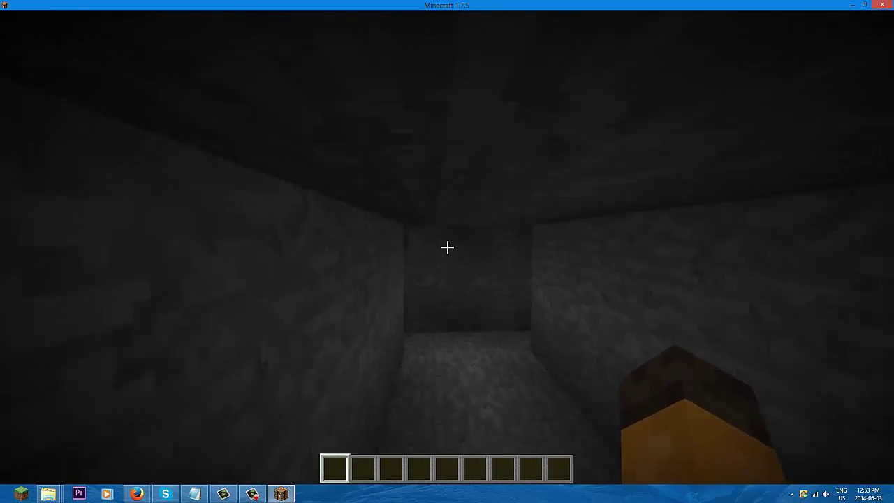
Walk back along the dark tunnel past the redstone ore to examine how dark it is.
{"action": "key", "text": "s"}
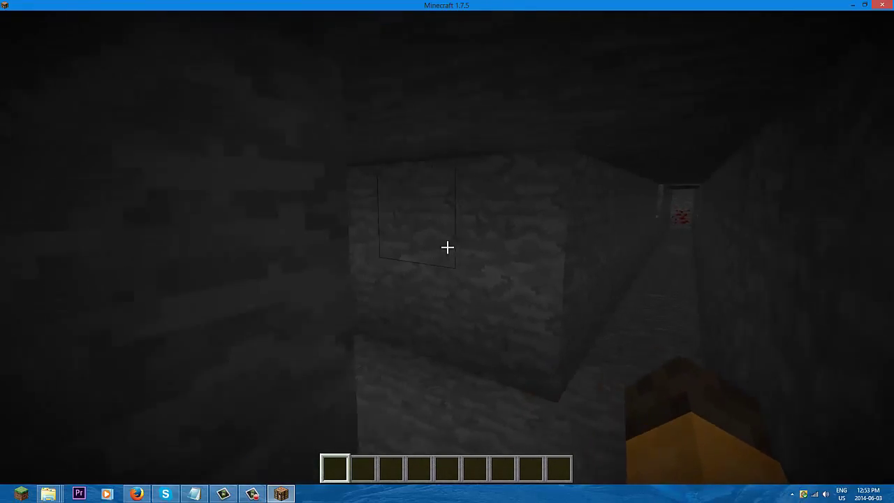
{"action": "key", "text": "w"}
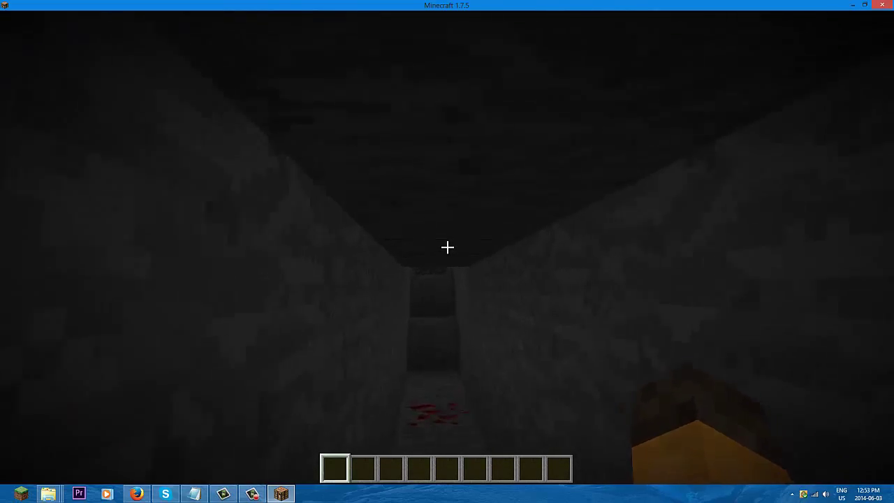
{"action": "key", "text": "w"}
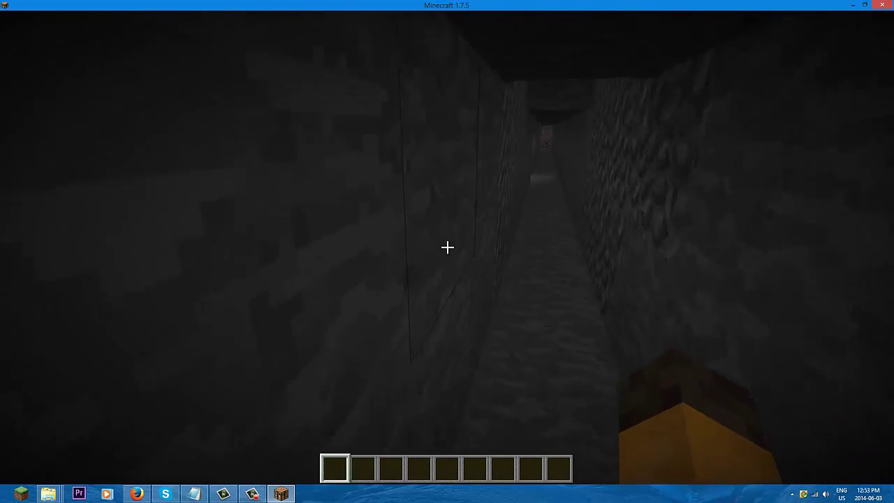
Save and leave the world, then quit the game.
{"action": "key", "text": "Escape"}
{"action": "left_click", "coordinate": [409, 283]}
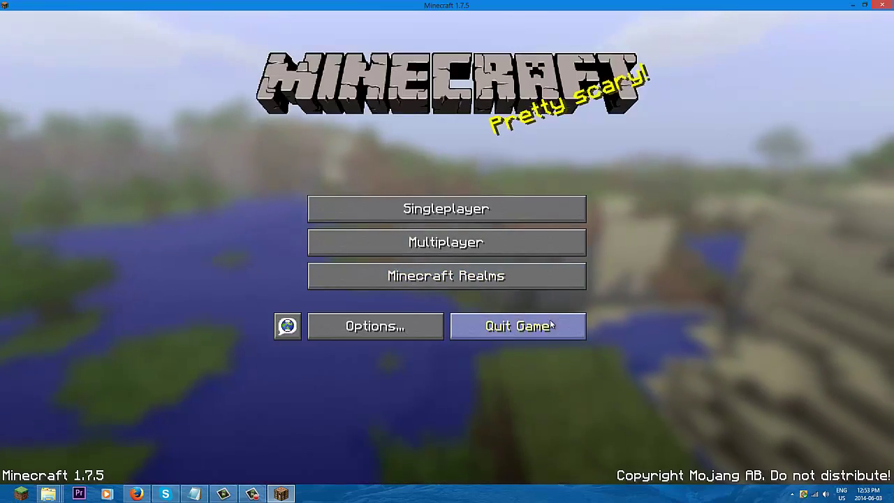
{"action": "left_click", "coordinate": [551, 324]}
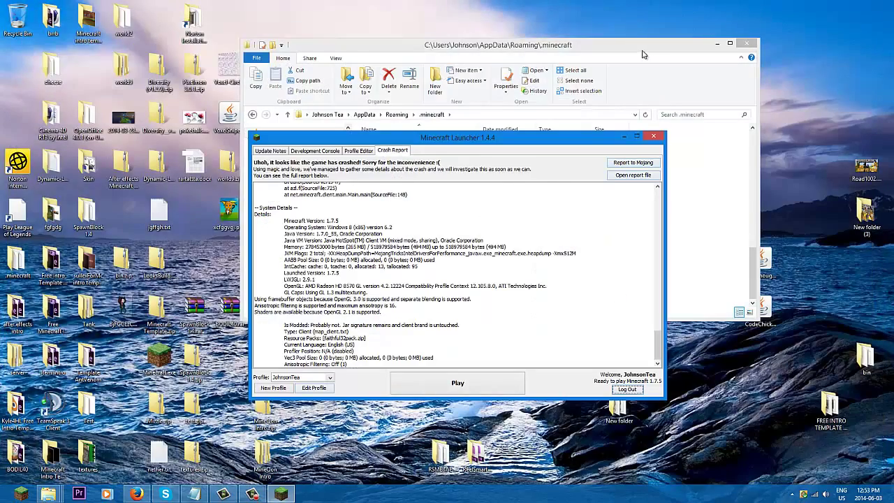
Set gamma to 1000.0 in the .minecraft folder's options.txt, then save and close the file.
{"action": "left_click", "coordinate": [643, 53]}
{"action": "double_click", "coordinate": [401, 242]}
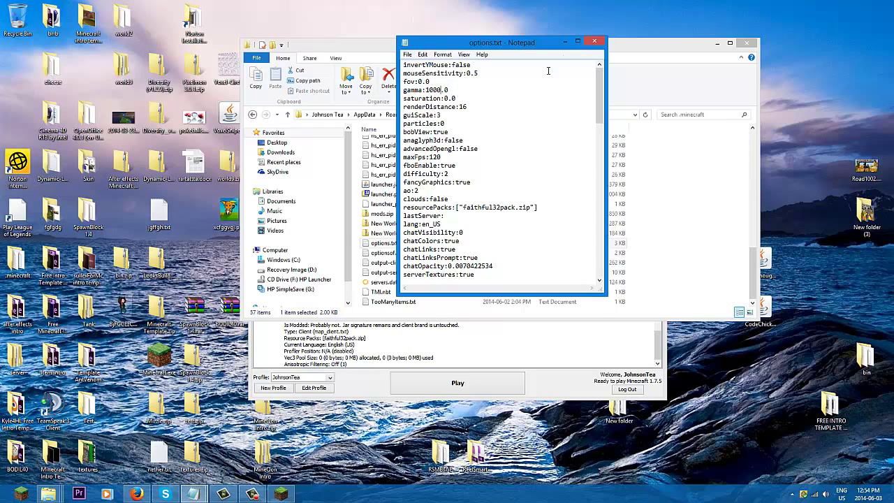
{"action": "left_click", "coordinate": [593, 42]}
Relaunch Minecraft from the launcher, maximize the game window and load the first singleplayer world.
{"action": "left_click", "coordinate": [286, 494]}
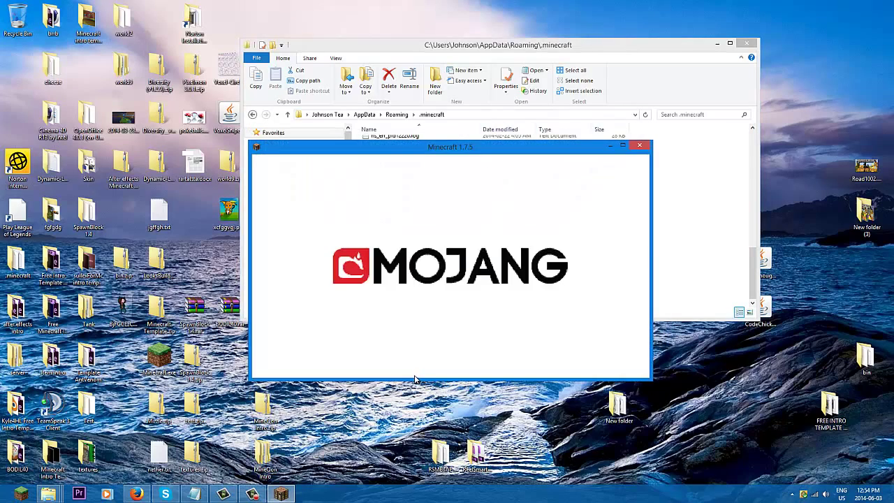
{"action": "left_click", "coordinate": [622, 146]}
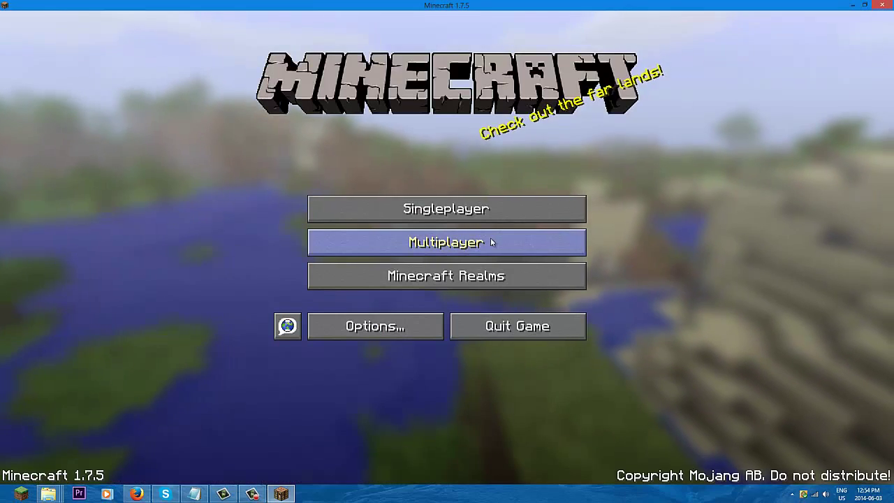
{"action": "left_click", "coordinate": [490, 219]}
{"action": "double_click", "coordinate": [415, 89]}
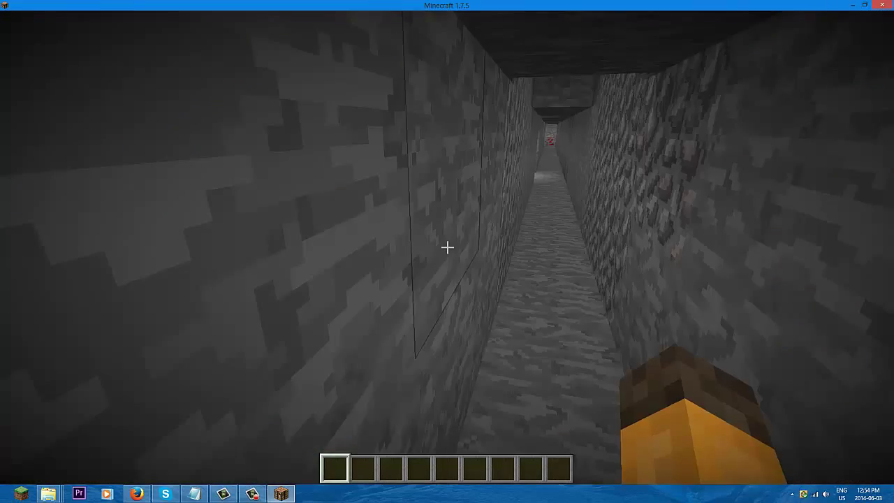
Break the stone blocking the cobblestone-lined tunnel and dig onward into the cave with lava.
{"action": "key", "text": "s"}
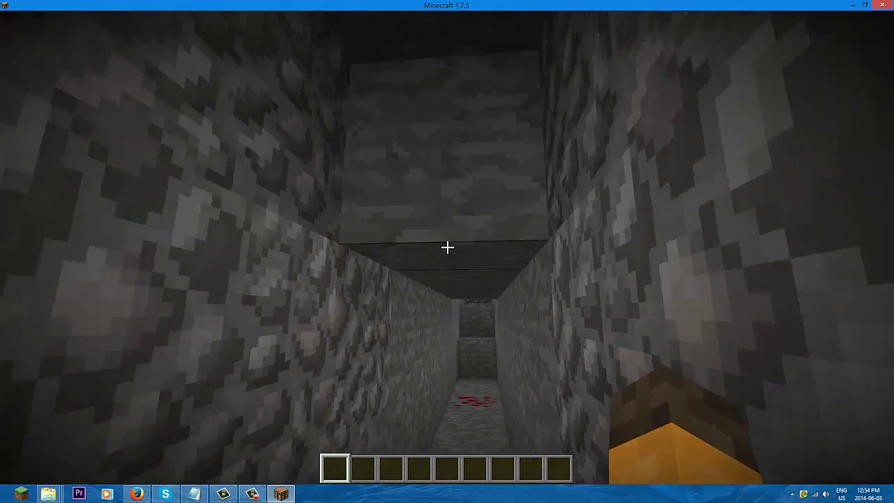
{"action": "left_click", "coordinate": [447, 247]}
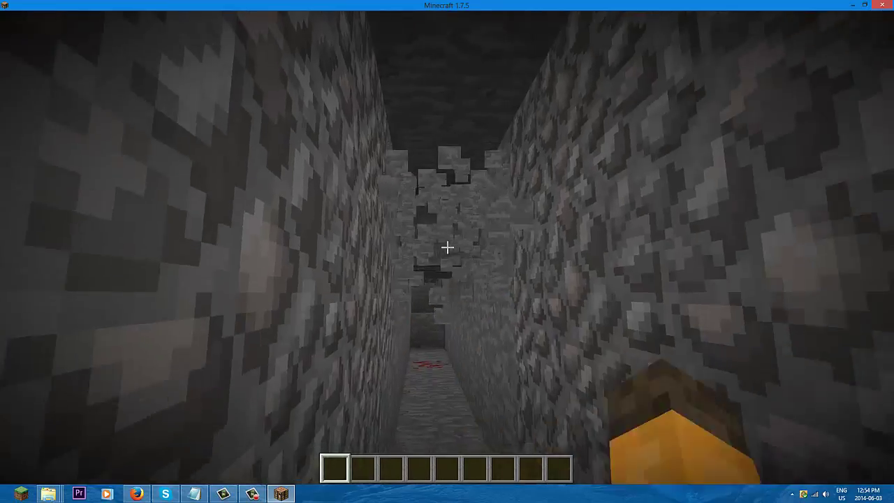
{"action": "key", "text": "w"}
{"action": "left_click", "coordinate": [447, 247]}
{"action": "left_click", "coordinate": [447, 247]}
{"action": "left_click", "coordinate": [447, 247]}
{"action": "key", "text": "w"}
{"action": "key", "text": "space"}
{"action": "key", "text": "space"}
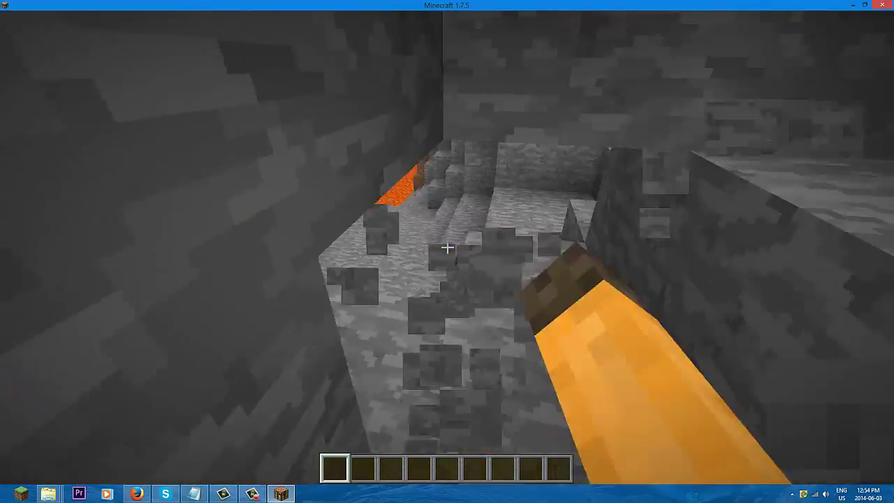
Clear the stone in the lava cave and dig a straight tunnel through the solid stone, past the dirt patch.
{"action": "left_click", "coordinate": [447, 248]}
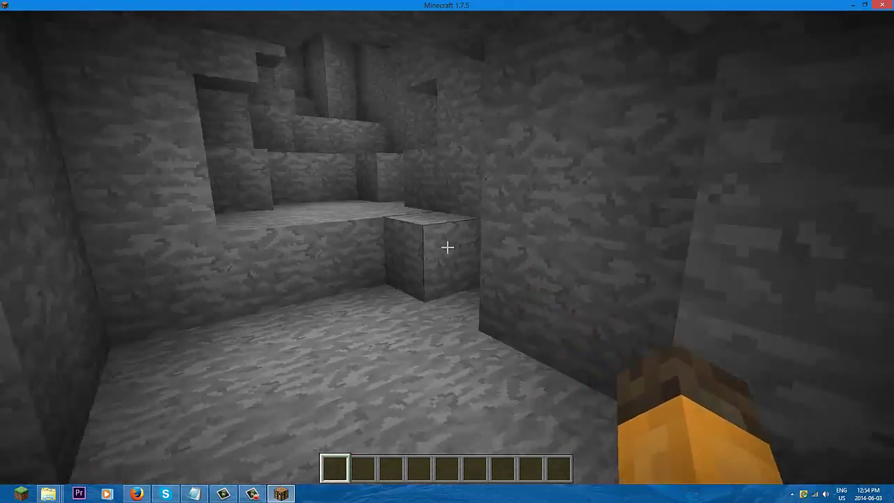
{"action": "left_click", "coordinate": [447, 247]}
{"action": "left_click", "coordinate": [447, 247]}
{"action": "left_click", "coordinate": [447, 247]}
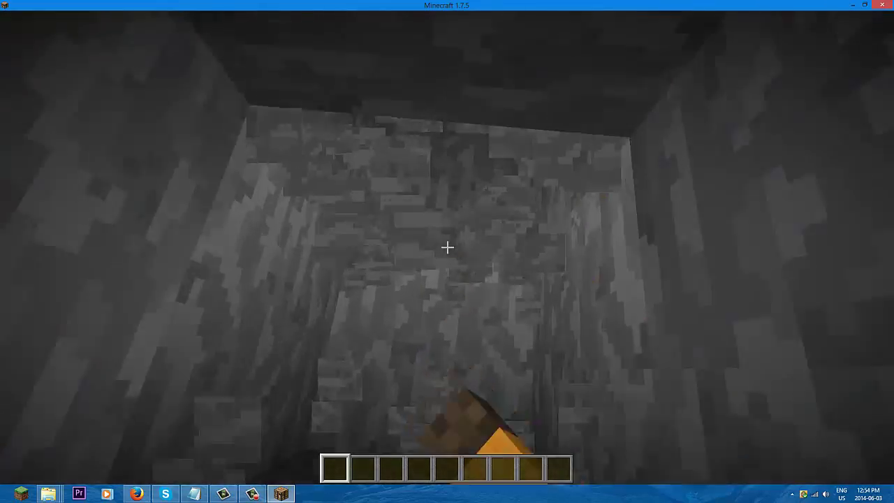
{"action": "left_click", "coordinate": [447, 247]}
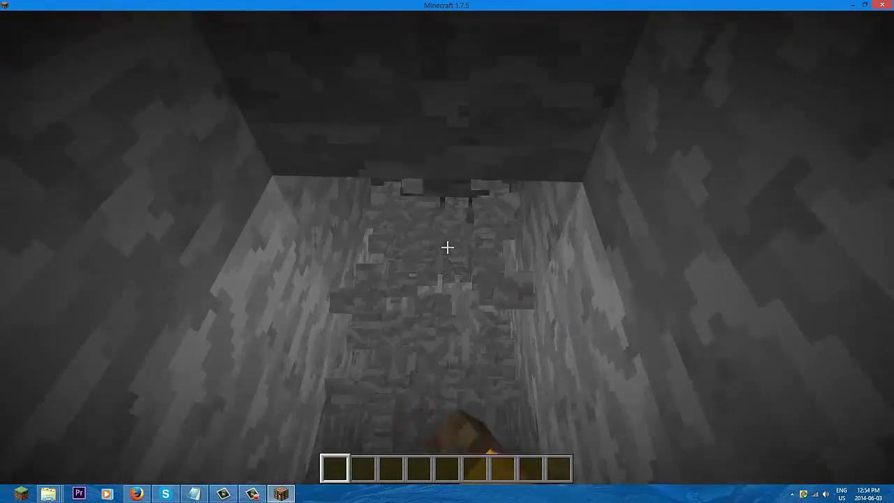
{"action": "left_click", "coordinate": [447, 247]}
{"action": "left_click", "coordinate": [447, 247]}
{"action": "left_click", "coordinate": [447, 247]}
{"action": "left_click", "coordinate": [447, 247]}
{"action": "left_click", "coordinate": [447, 247]}
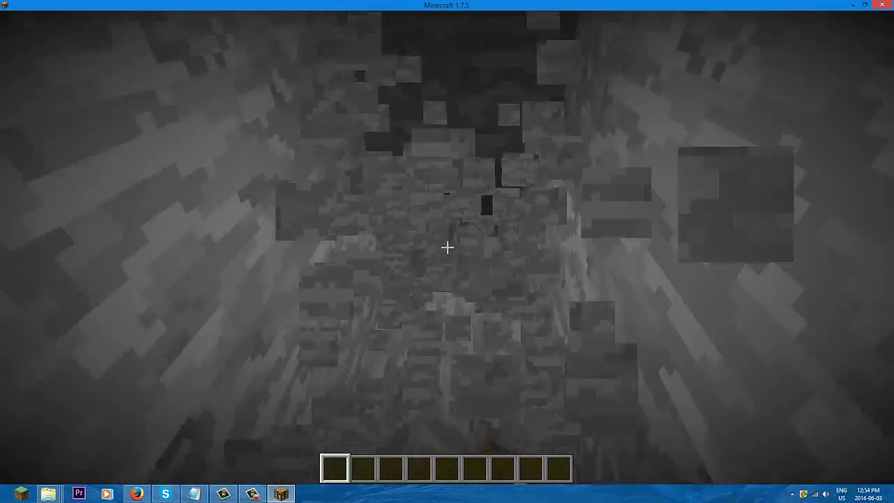
{"action": "left_click", "coordinate": [447, 248]}
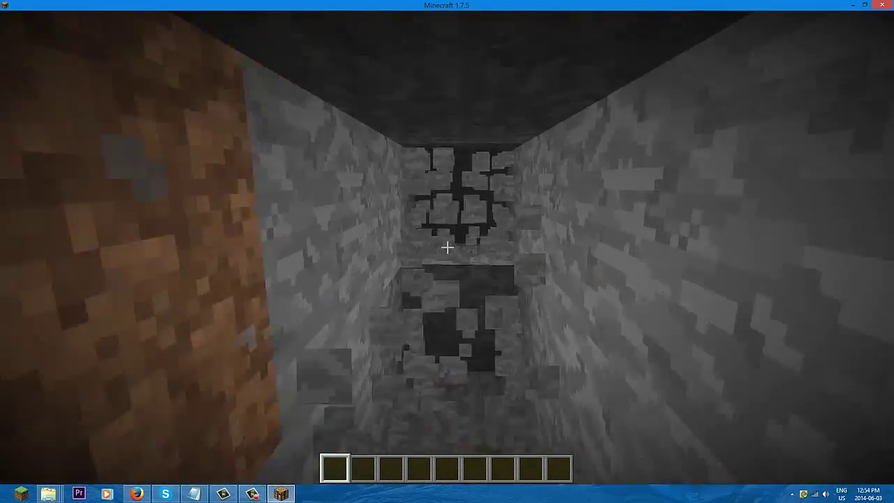
{"action": "left_click", "coordinate": [447, 247]}
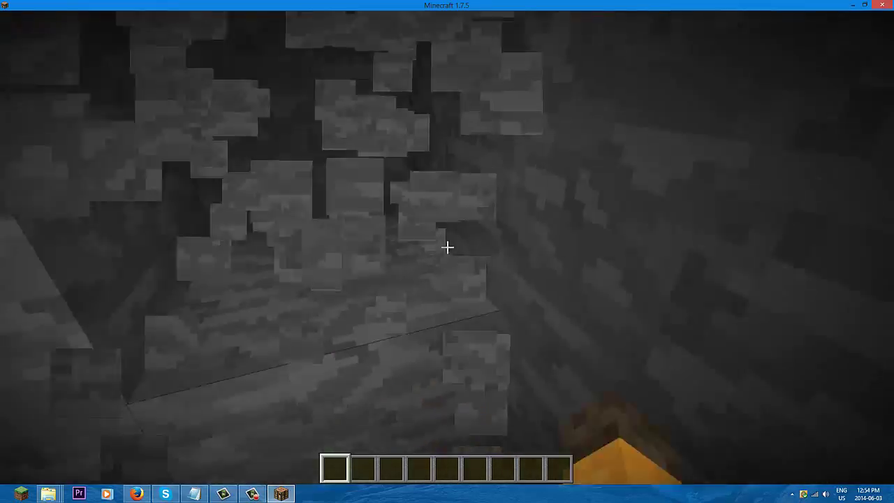
Dig through the remaining stone to the cobblestone area and break away the stone above its floor.
{"action": "left_click", "coordinate": [447, 247]}
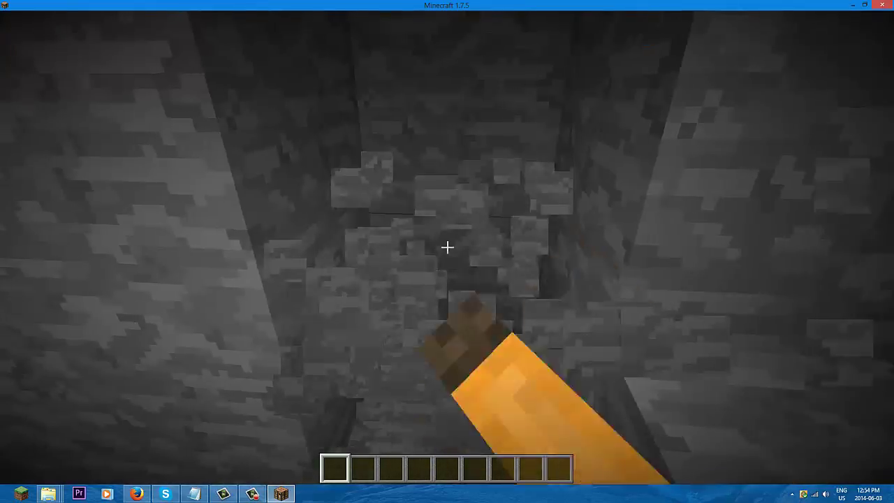
{"action": "left_click", "coordinate": [447, 247]}
{"action": "left_click", "coordinate": [447, 247]}
{"action": "left_click", "coordinate": [447, 248]}
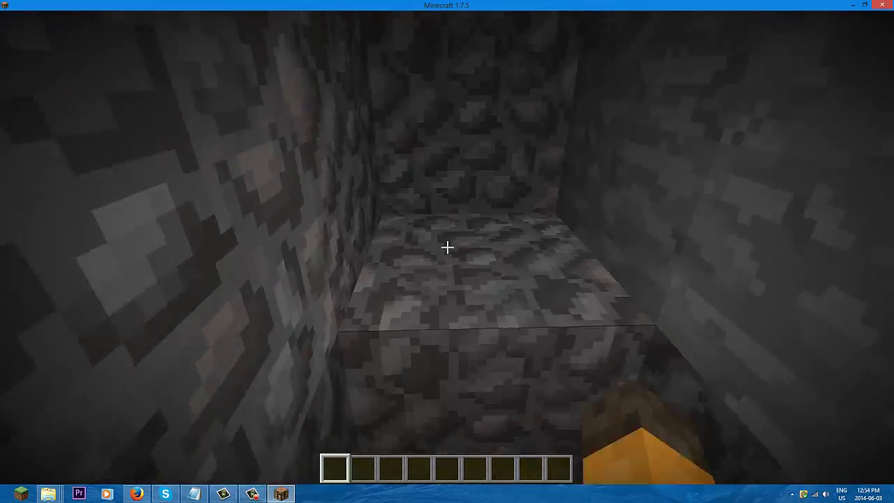
{"action": "left_click", "coordinate": [447, 247]}
{"action": "left_click", "coordinate": [447, 247]}
{"action": "left_click", "coordinate": [447, 247]}
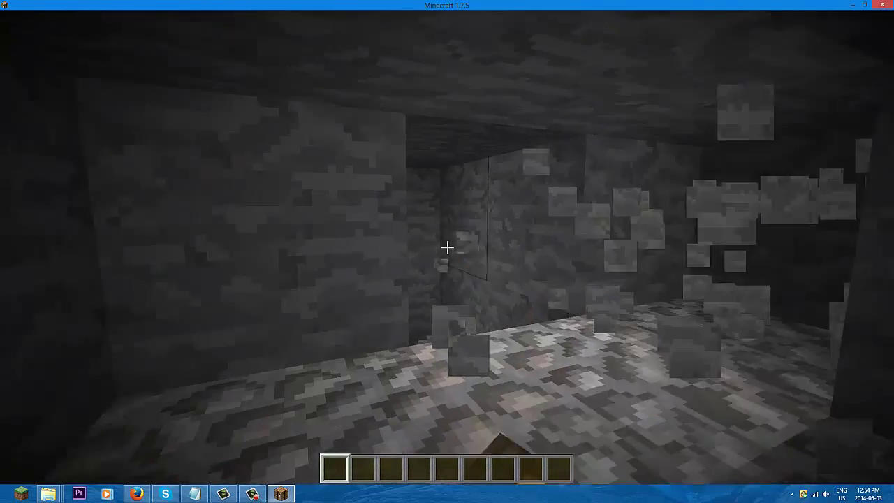